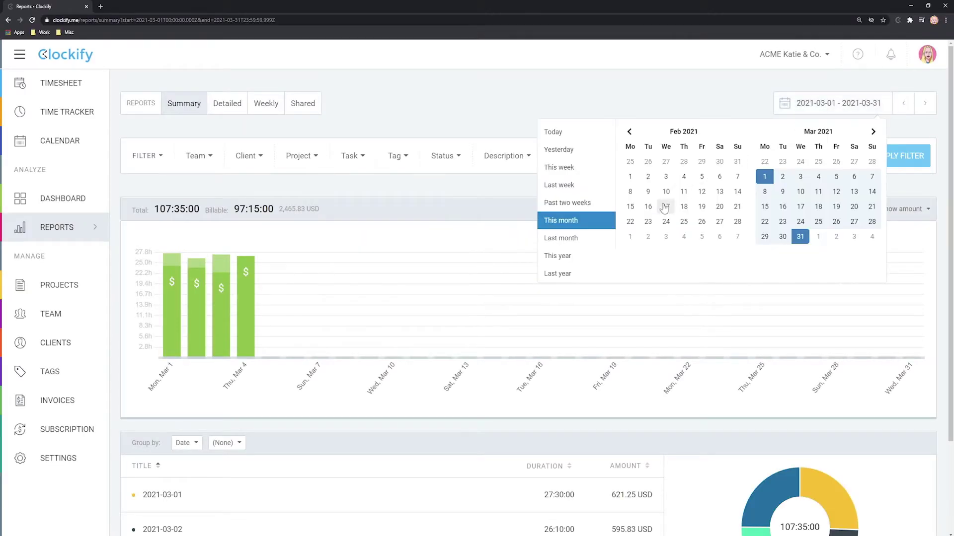
Show the Feb 15–28 weekly report as profit (803.33 USD), then bring up the Share report form.
left_click(630, 207)
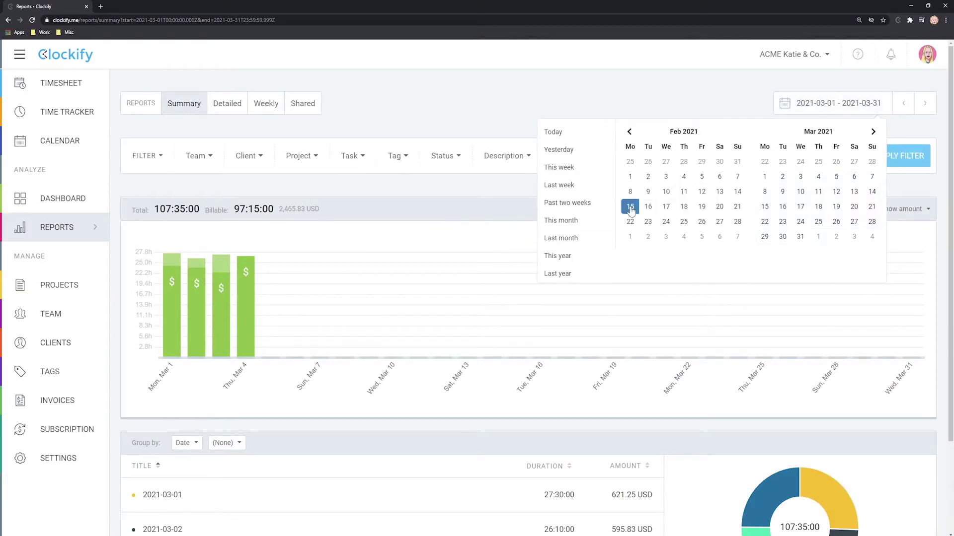
left_click(737, 222)
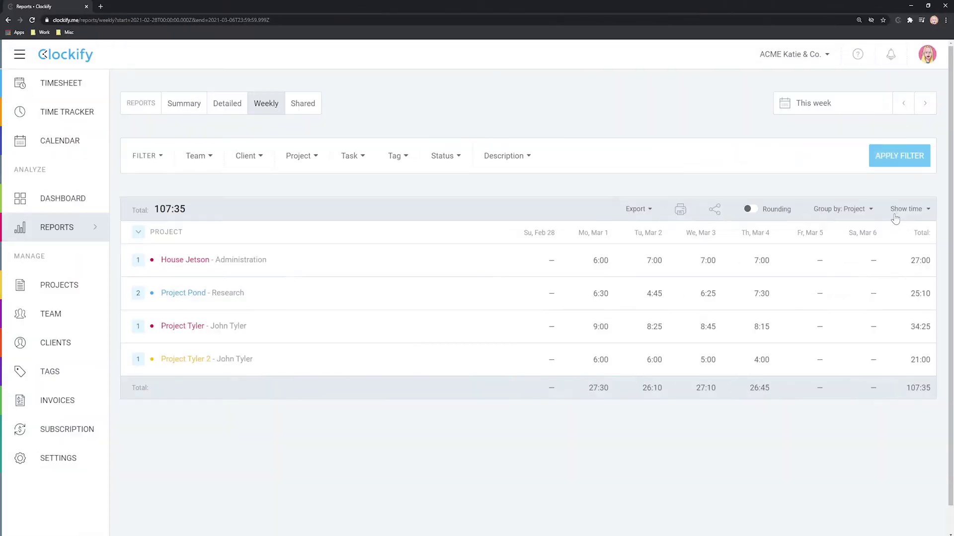
left_click(895, 219)
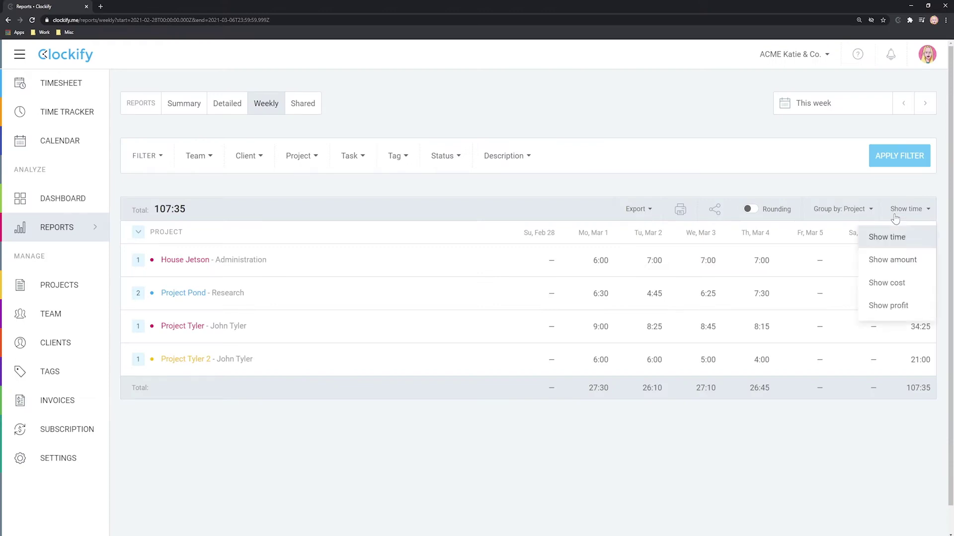
left_click(889, 307)
left_click(635, 209)
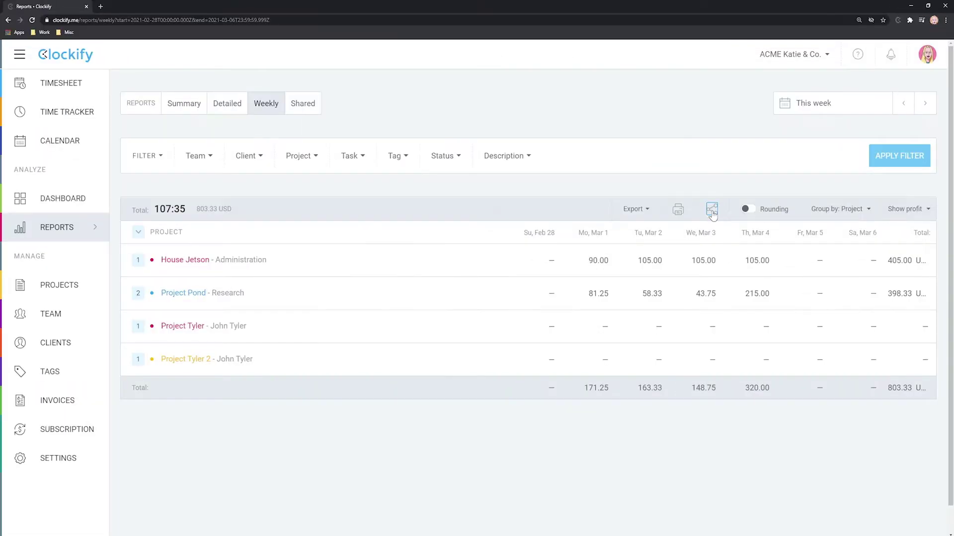
left_click(712, 209)
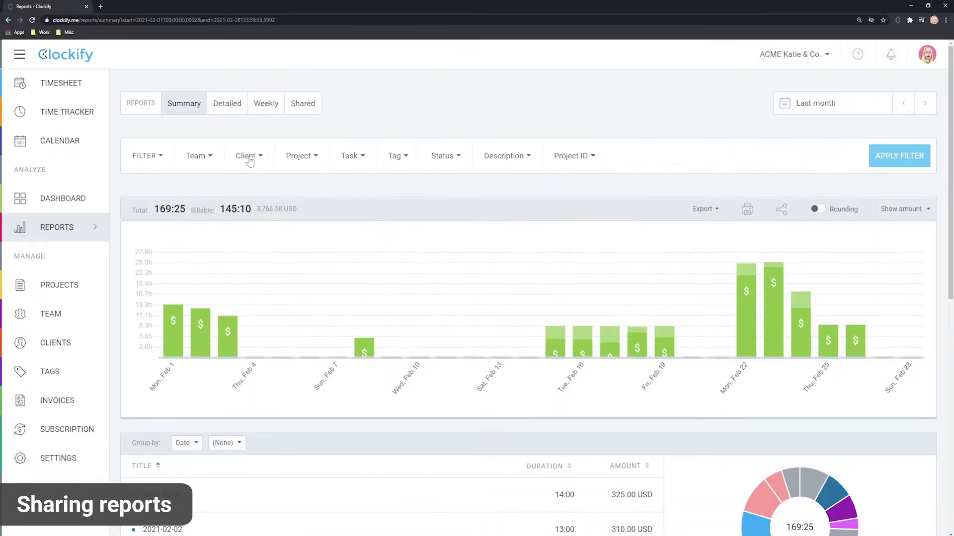
Filter last month's summary report to one client, giving 22:30 total and 600.00 USD billable.
left_click(249, 157)
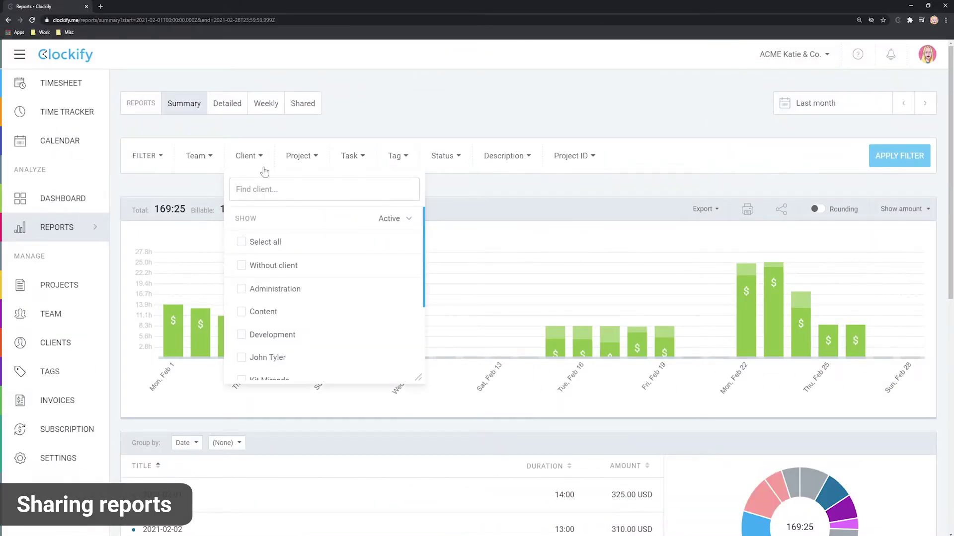
scroll(298, 271, "down", 3)
left_click(248, 280)
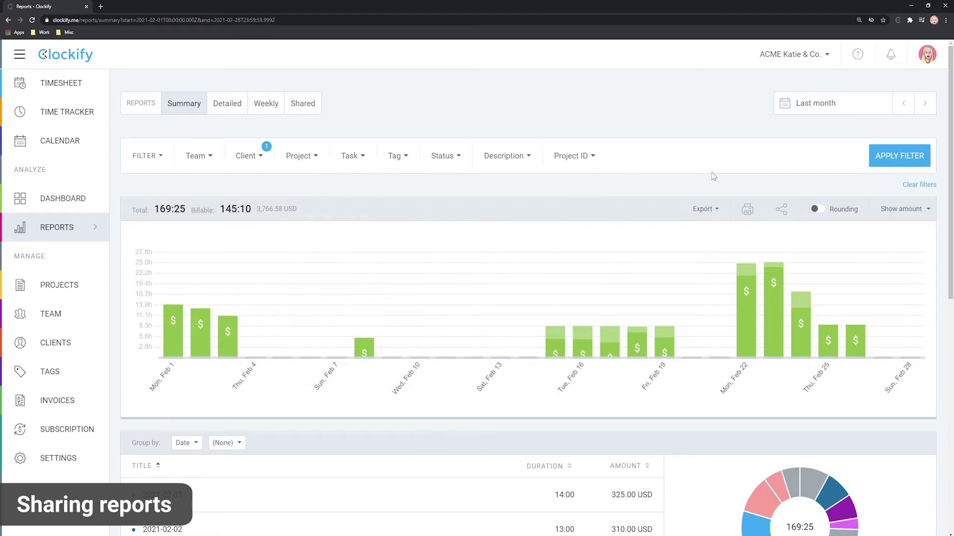
left_click(887, 156)
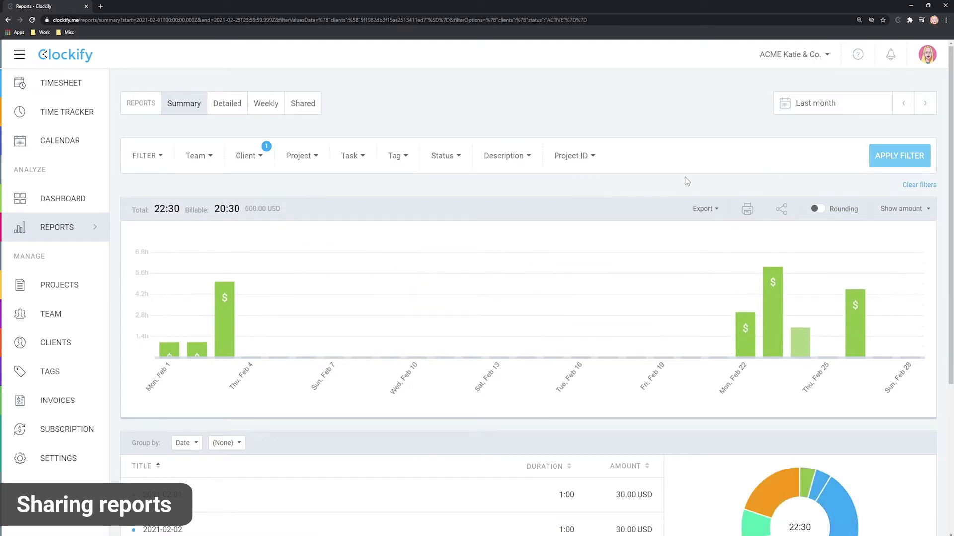
Name the shared report 'Tyler Report February 2021' and leave Lock dates off.
left_click(781, 209)
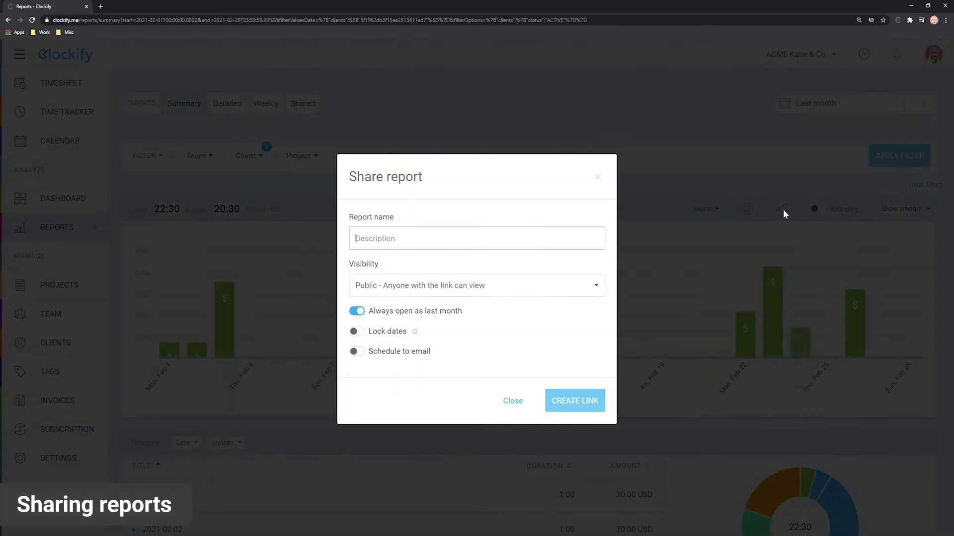
type("Tyler Report February 2021")
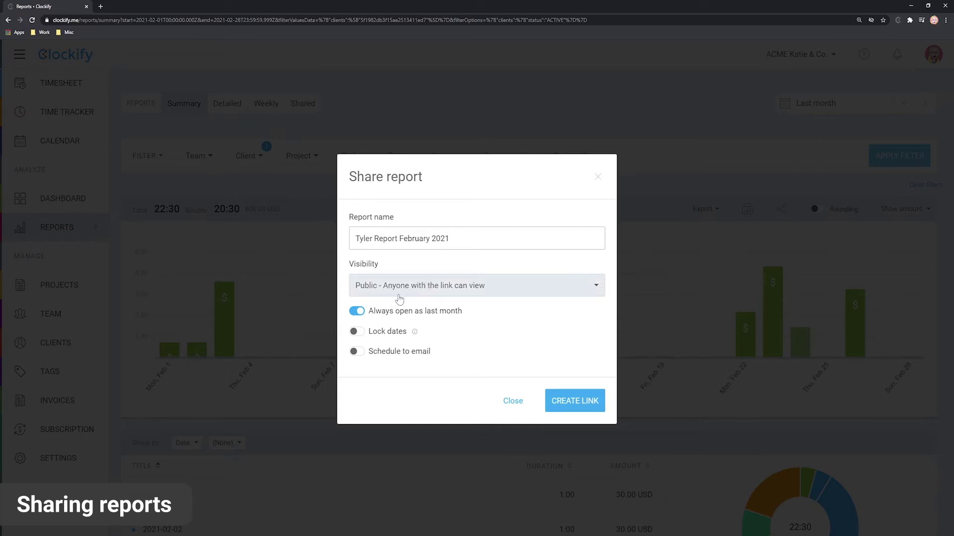
left_click(355, 333)
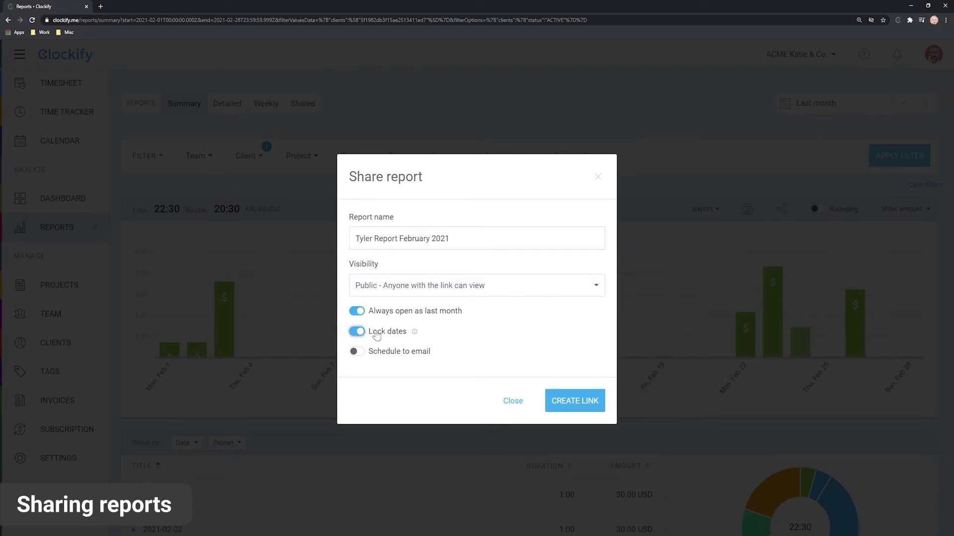
mouse_move(414, 333)
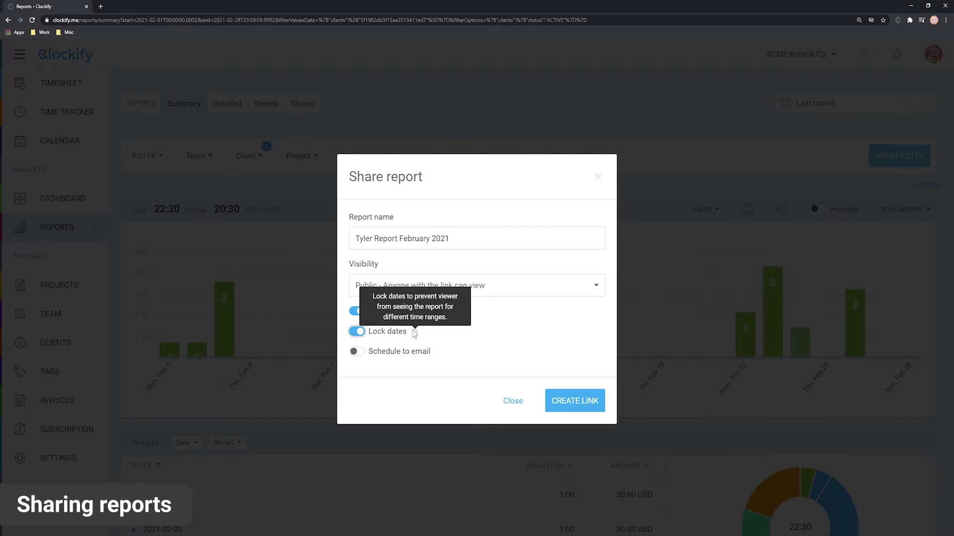
left_click(360, 332)
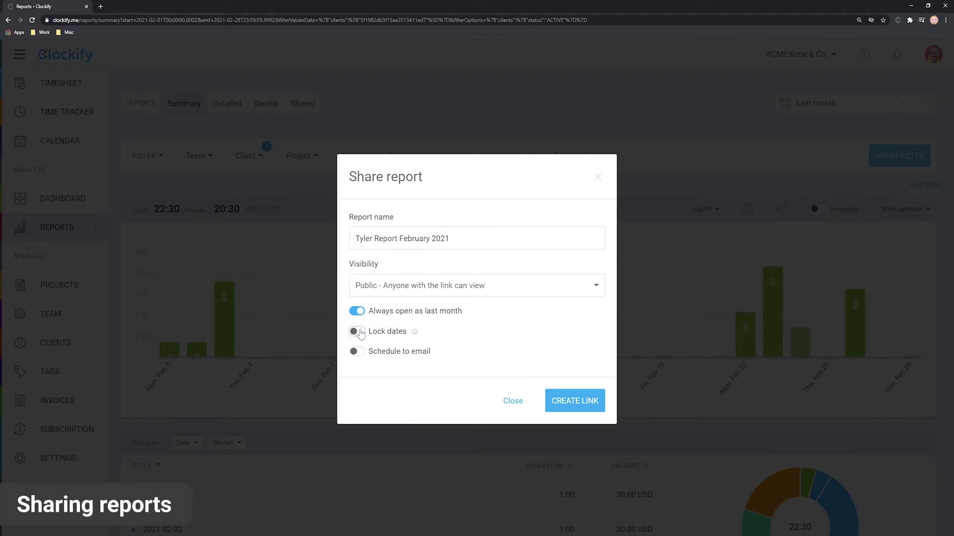
Keep visibility Public and Always open as last month switched on.
left_click(416, 288)
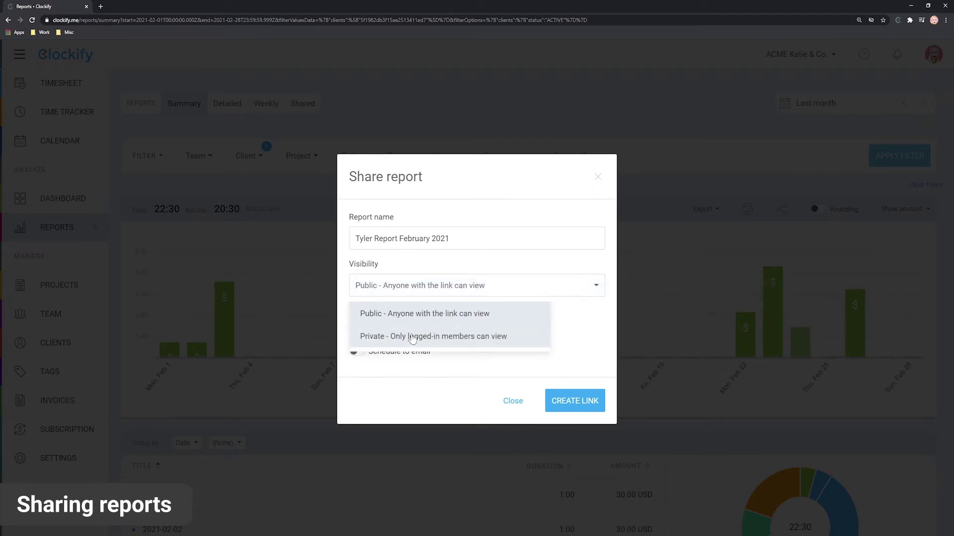
left_click(416, 309)
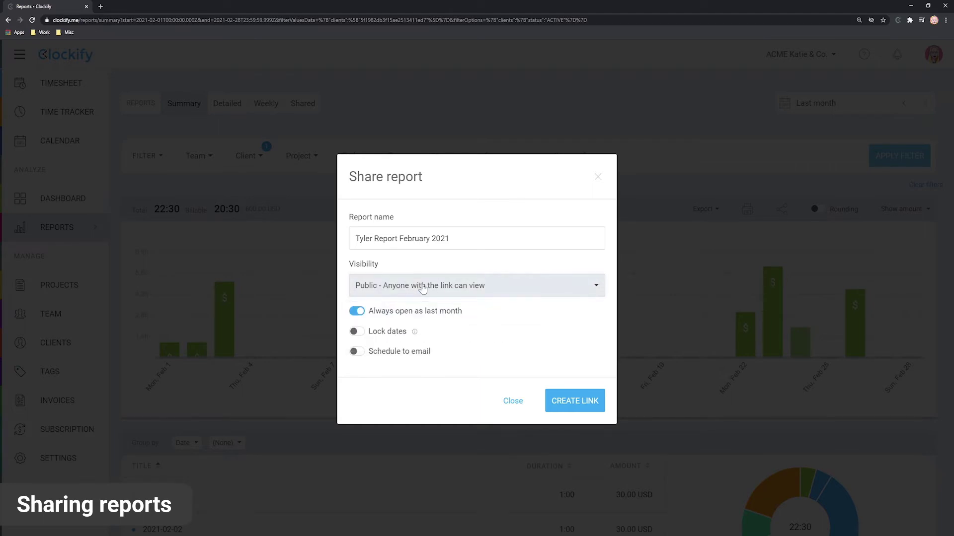
left_click(356, 313)
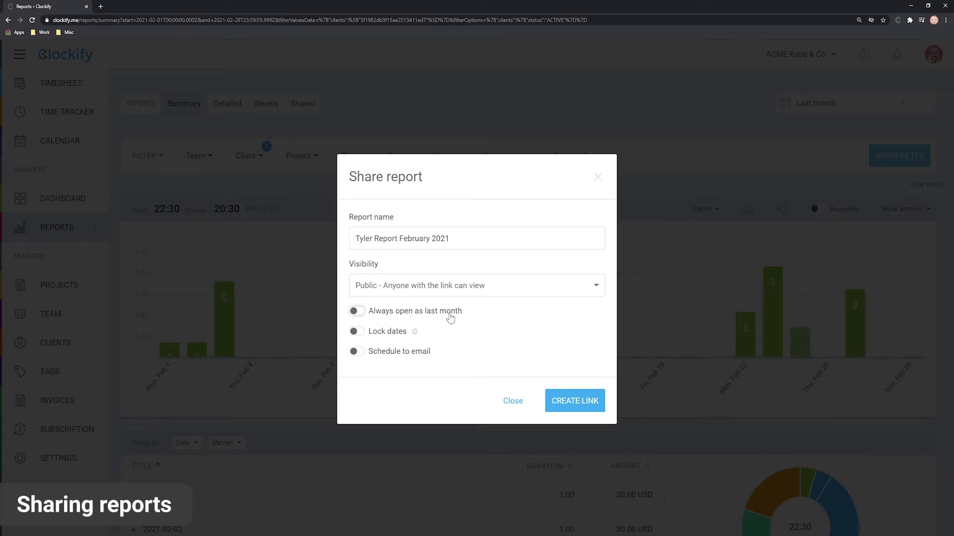
left_click(355, 312)
Leave scheduled emailing off and create the public share link.
left_click(355, 352)
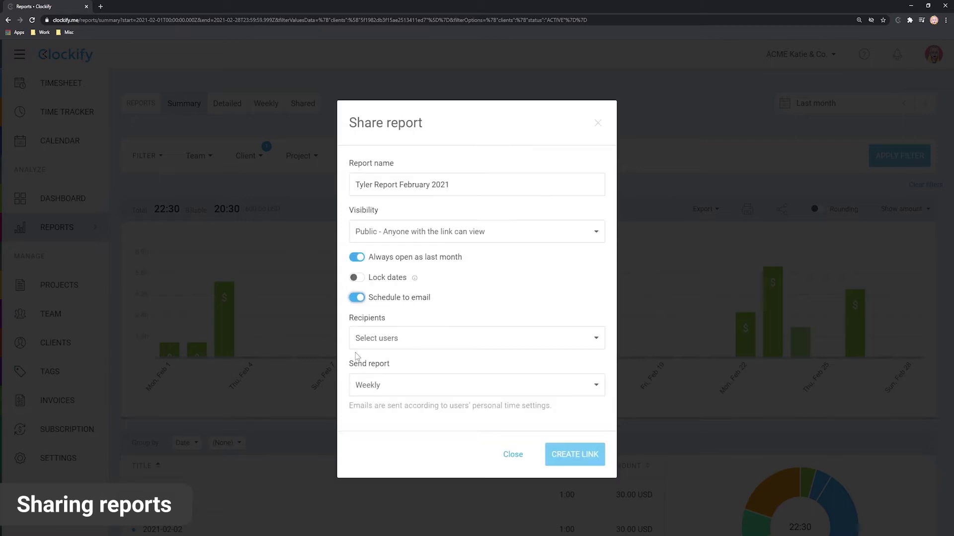
left_click(407, 344)
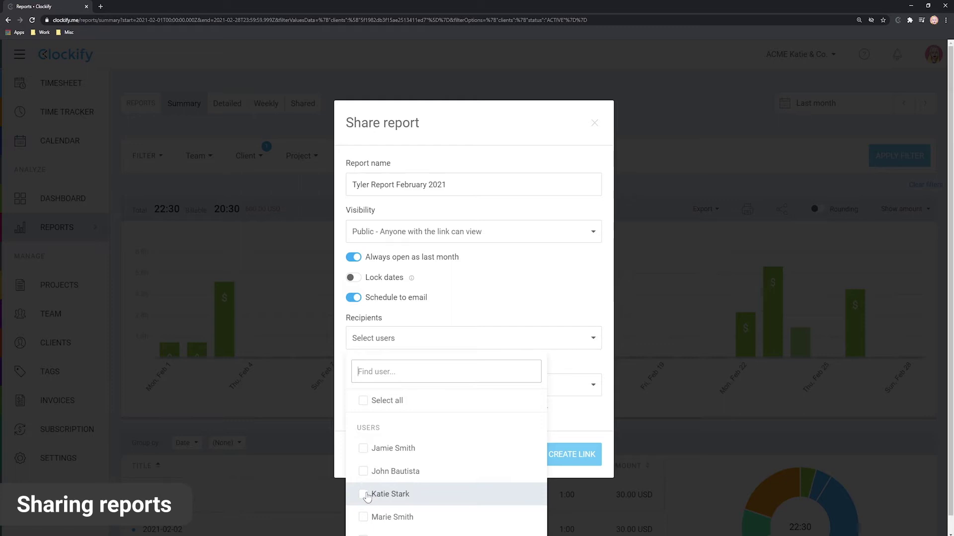
left_click(364, 495)
left_click(510, 313)
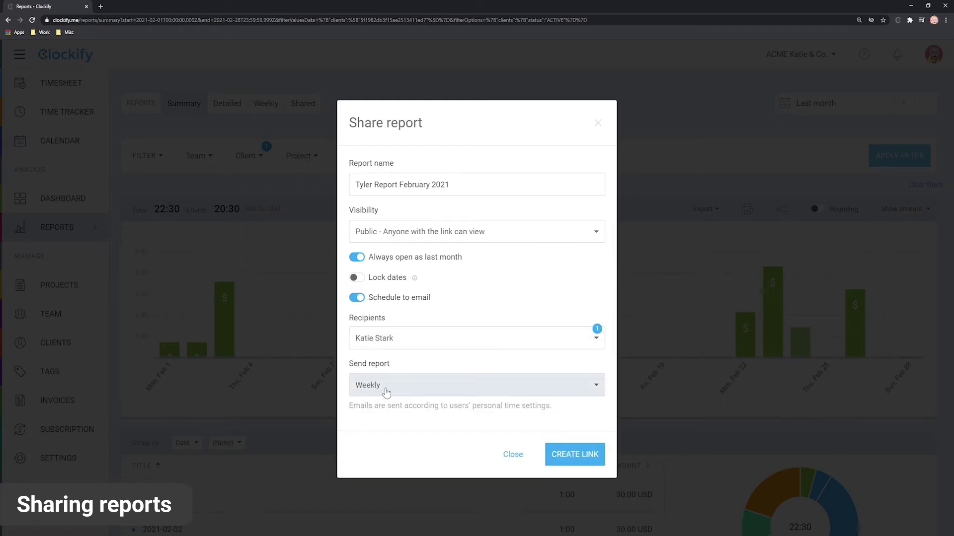
left_click(358, 298)
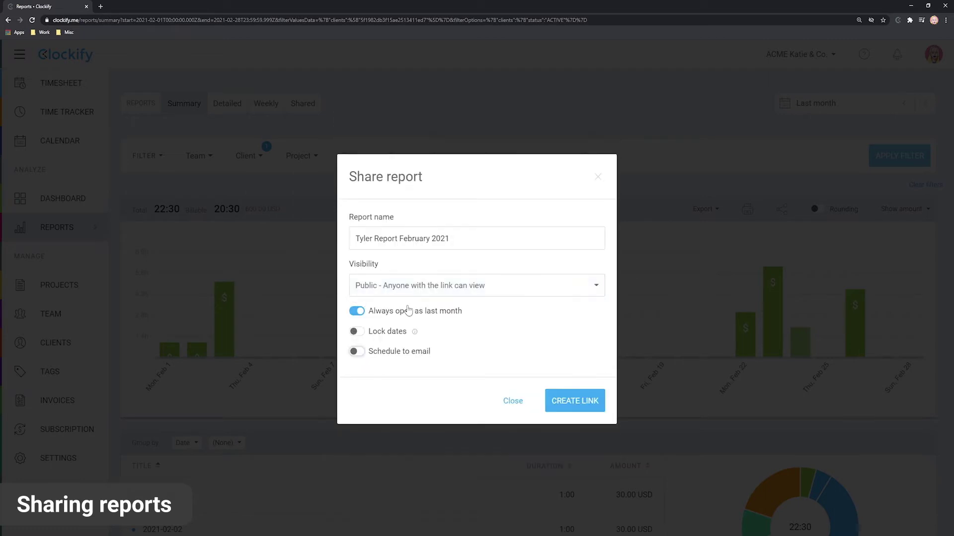
left_click(574, 403)
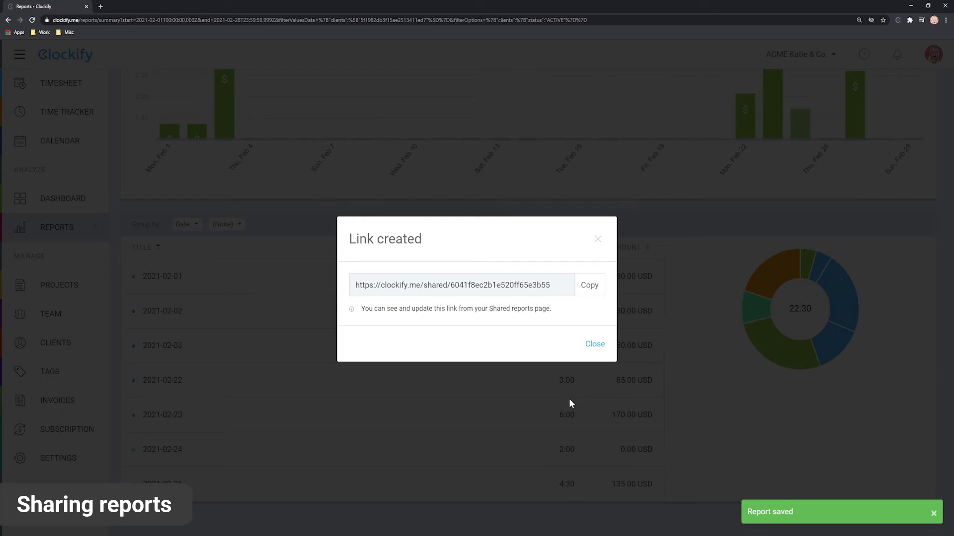
Dismiss the confirmation and open 'Tyler Report February 2021' from the Shared reports list.
left_click(594, 344)
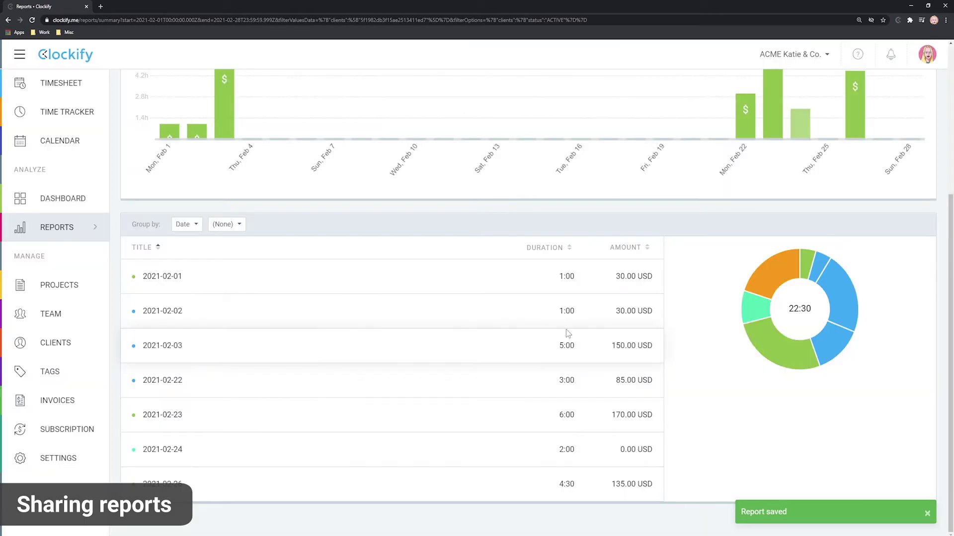
scroll(353, 295, "up", 5)
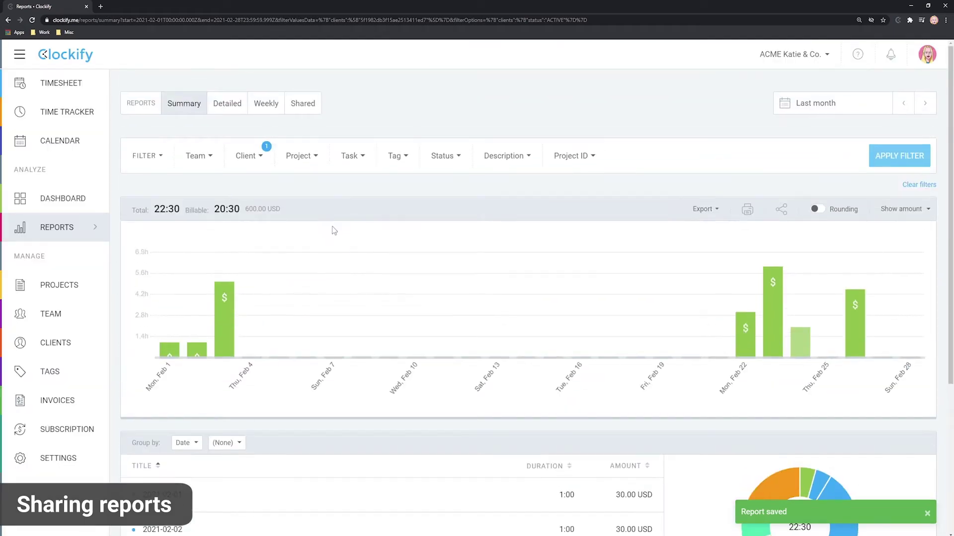
left_click(302, 105)
scroll(343, 154, "down", 2)
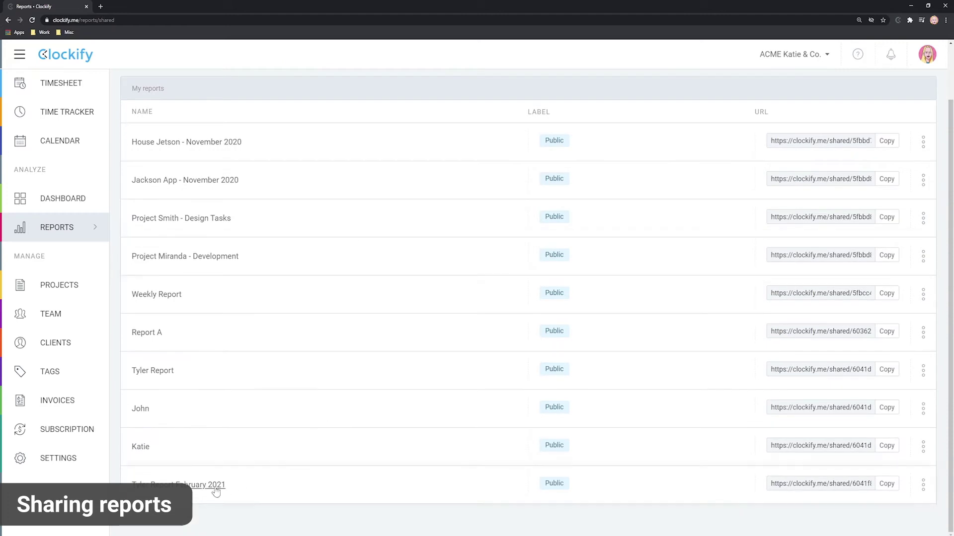
left_click(191, 486)
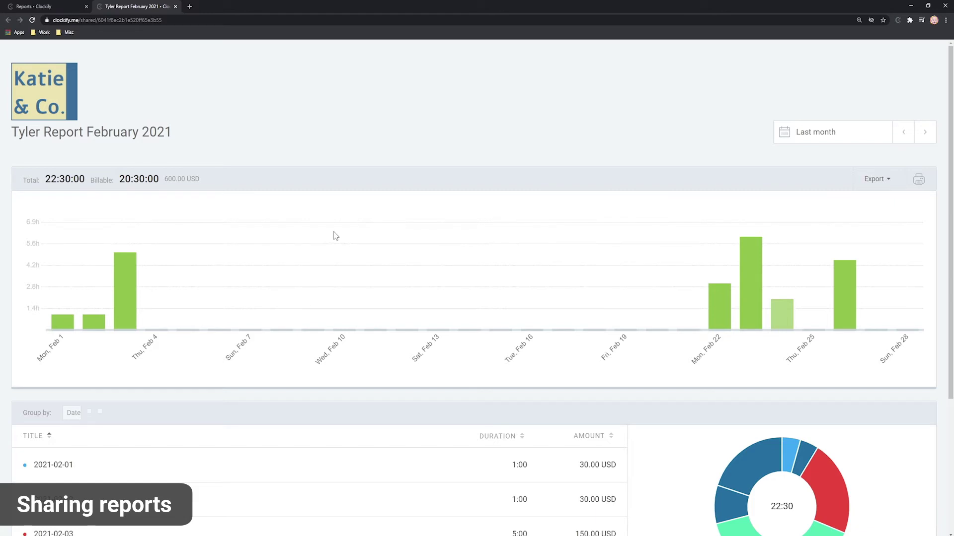
Save the new 3:25 Project Tyler time entry for 2021-02-23.
scroll(336, 237, "down", 4)
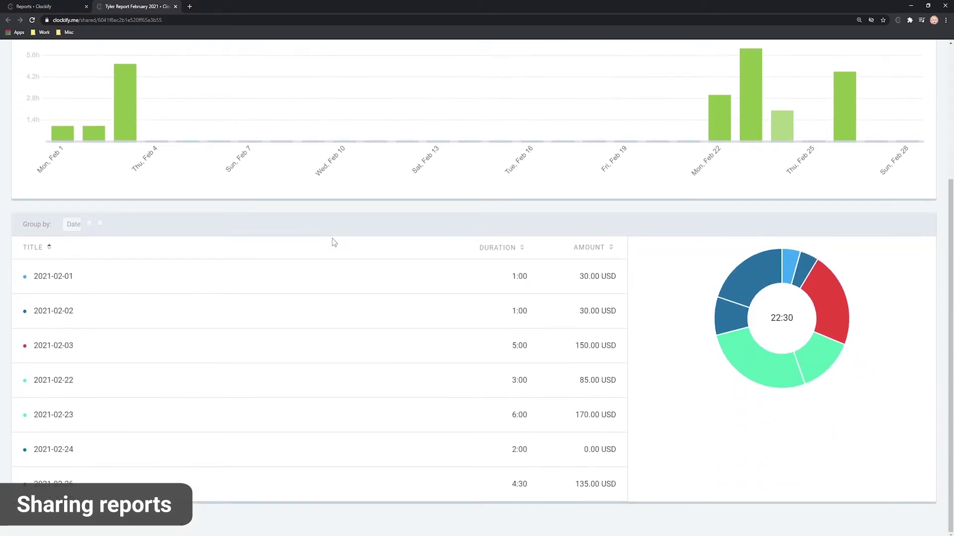
scroll(334, 242, "up", 4)
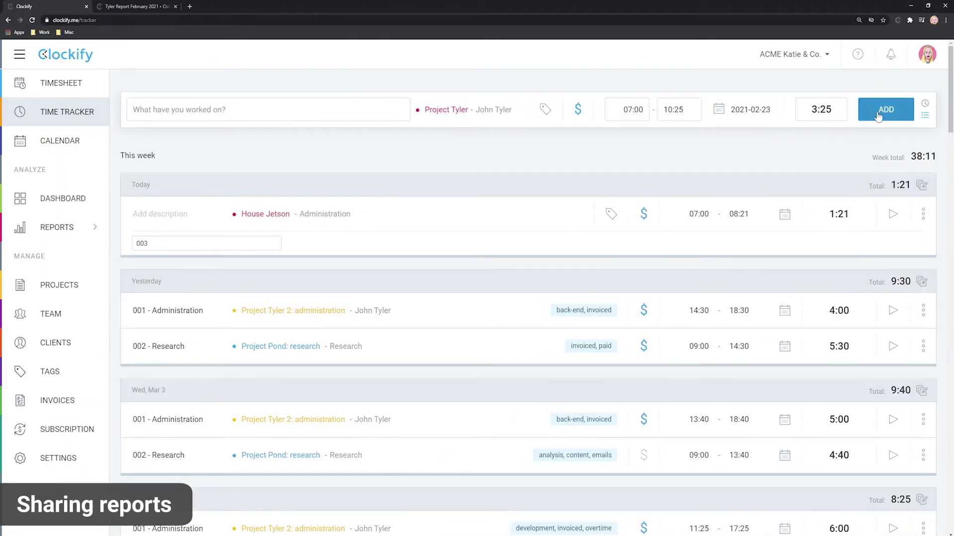
left_click(879, 111)
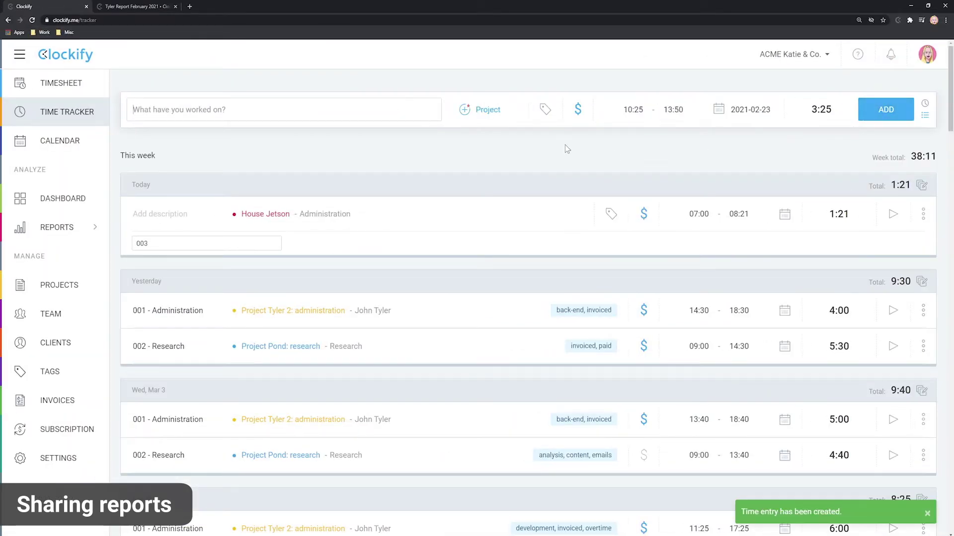
View the previous week in the shared Tyler February report.
left_click(133, 6)
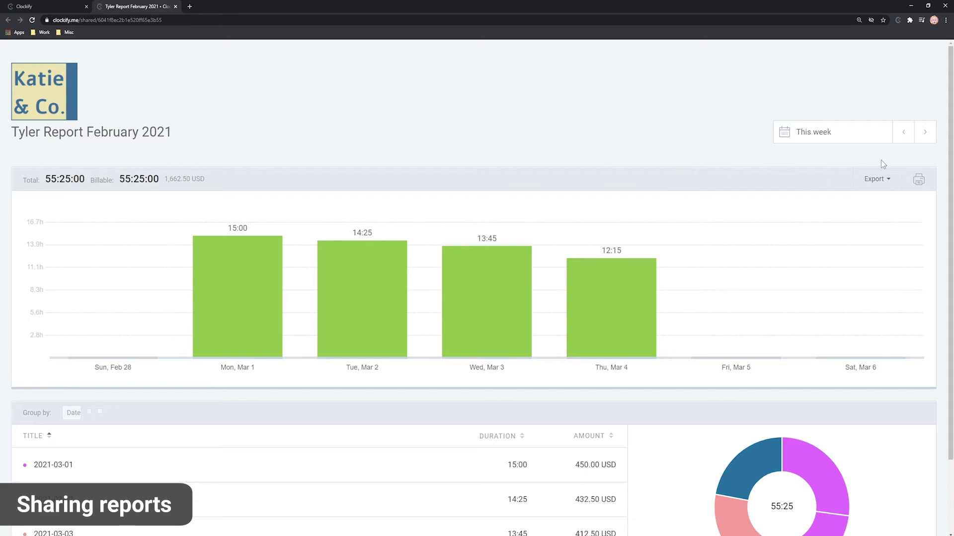
left_click(900, 136)
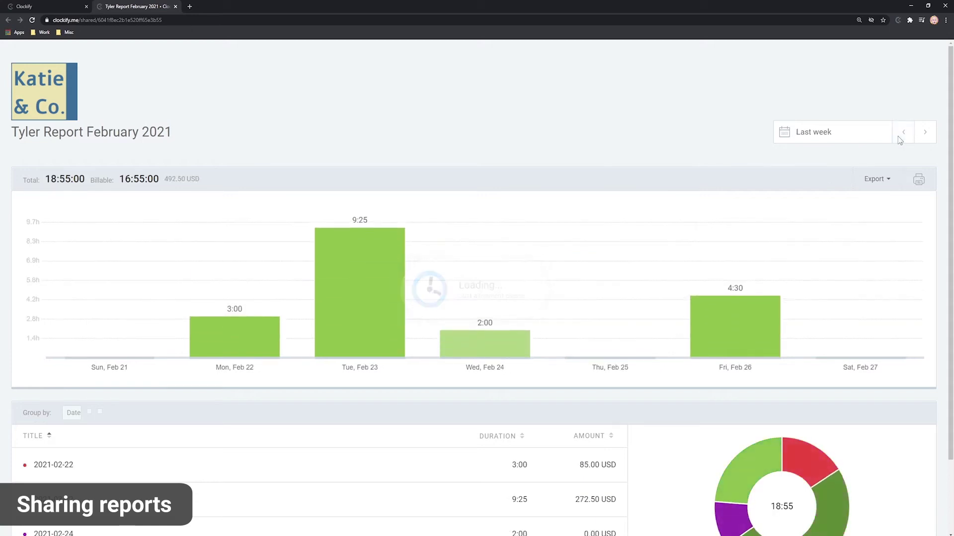
mouse_move(348, 267)
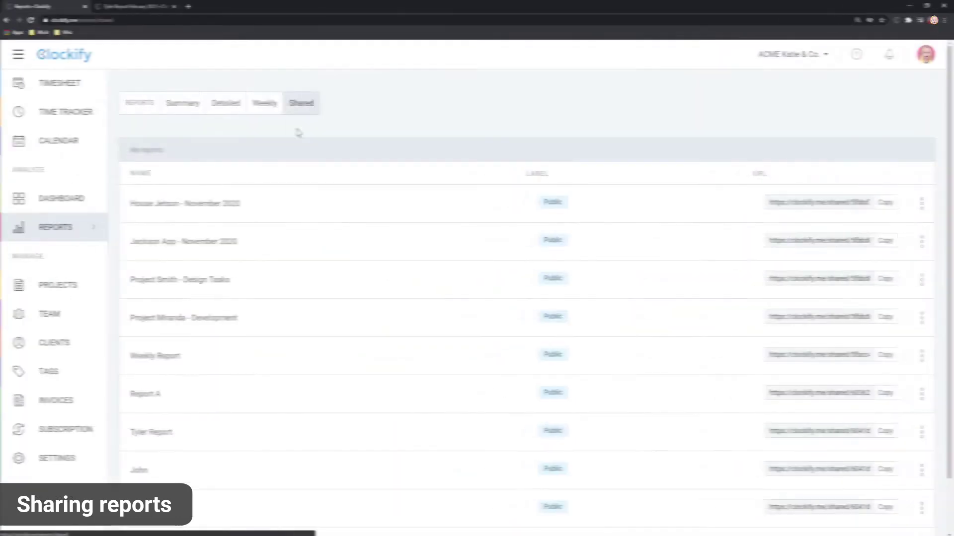
scroll(336, 279, "down", 2)
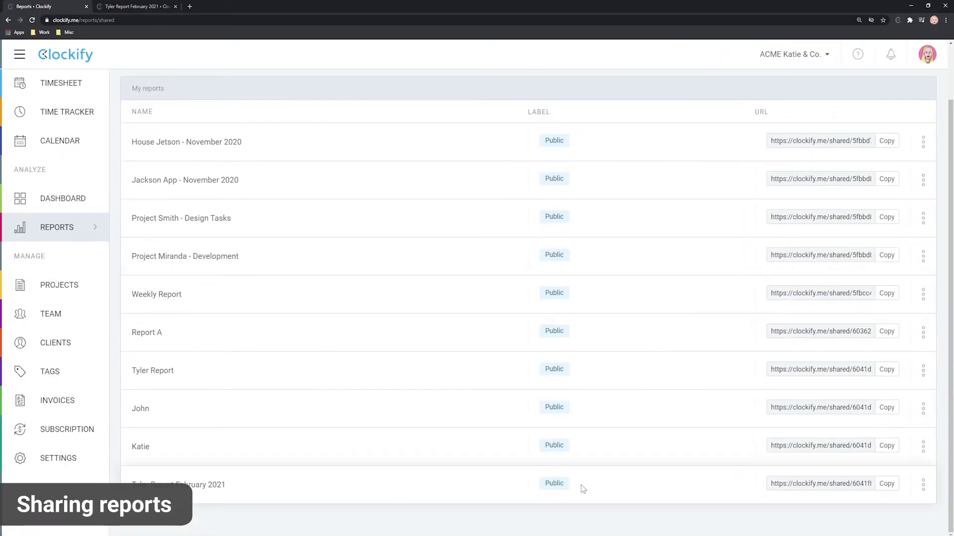
Show Filter info for 'Tyler Report February 2021': last month, one client, amounts shown.
left_click(922, 484)
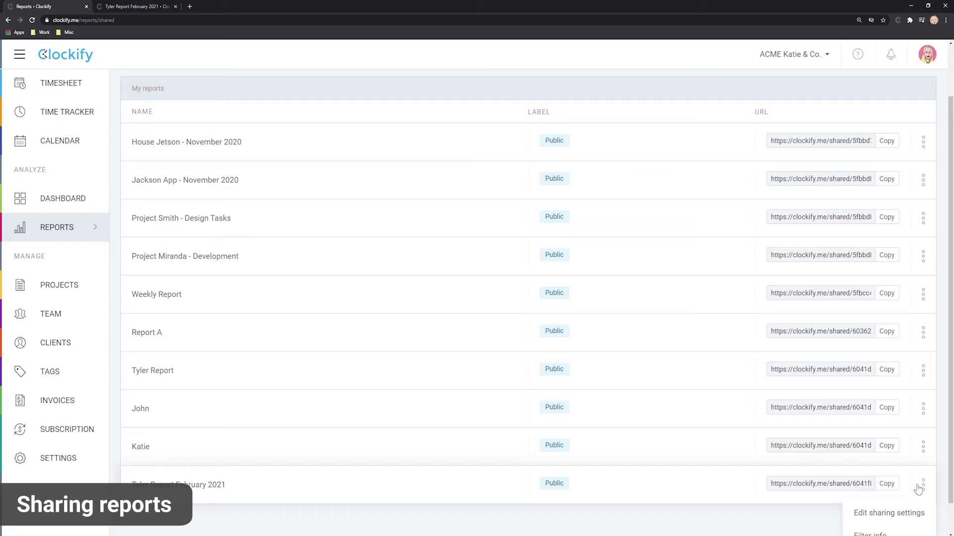
scroll(905, 491, "down", 1)
left_click(884, 501)
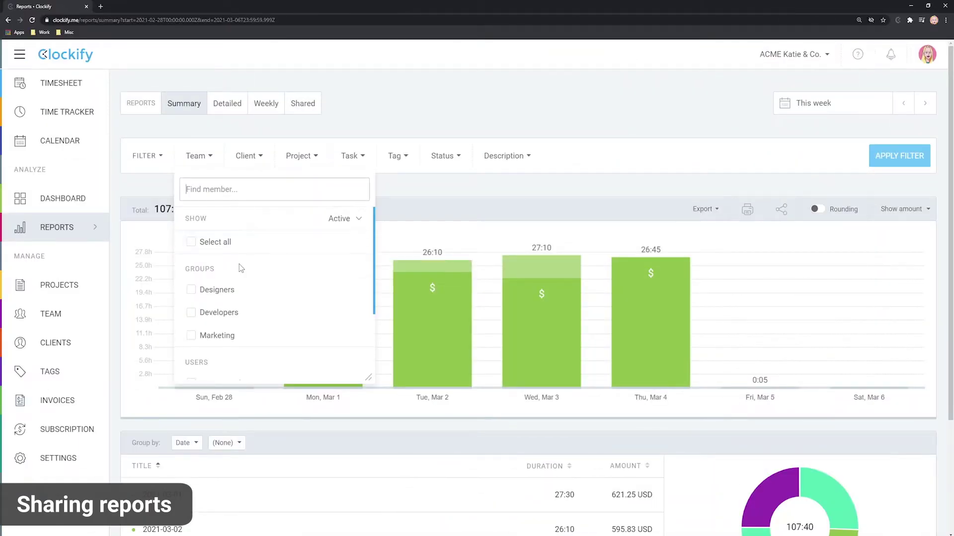
Filter this week's report to a single team member.
scroll(241, 268, "down", 3)
left_click(192, 302)
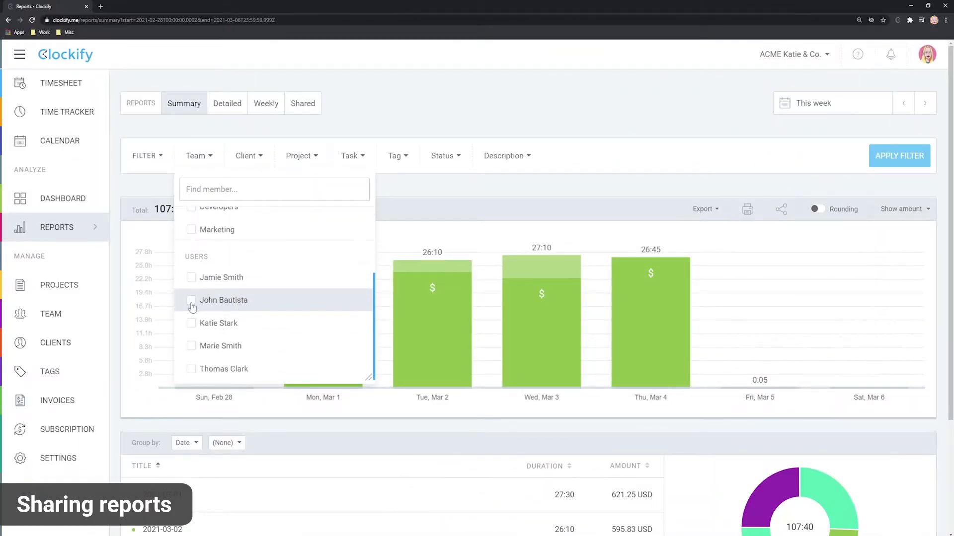
left_click(628, 159)
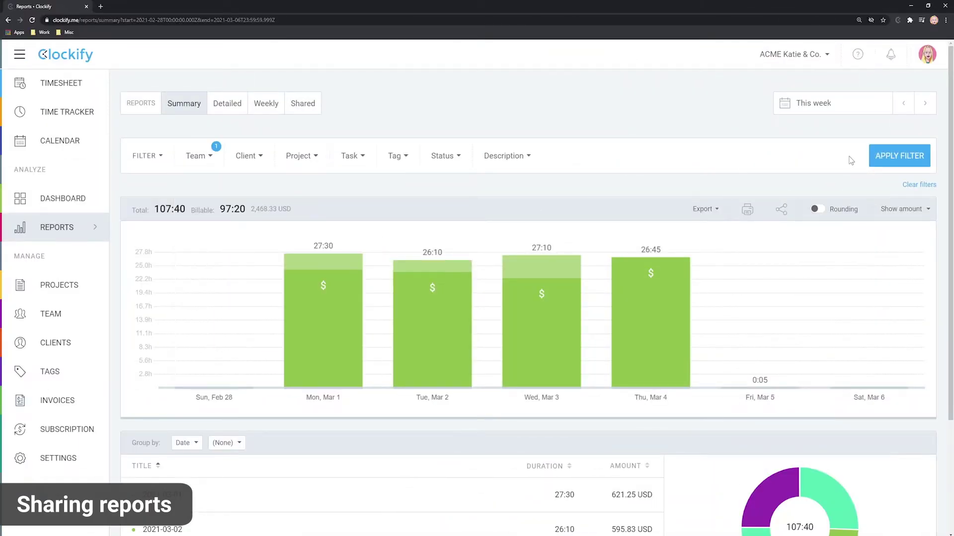
left_click(900, 158)
Share the filtered report under the team member's name and view both new shared reports.
left_click(781, 209)
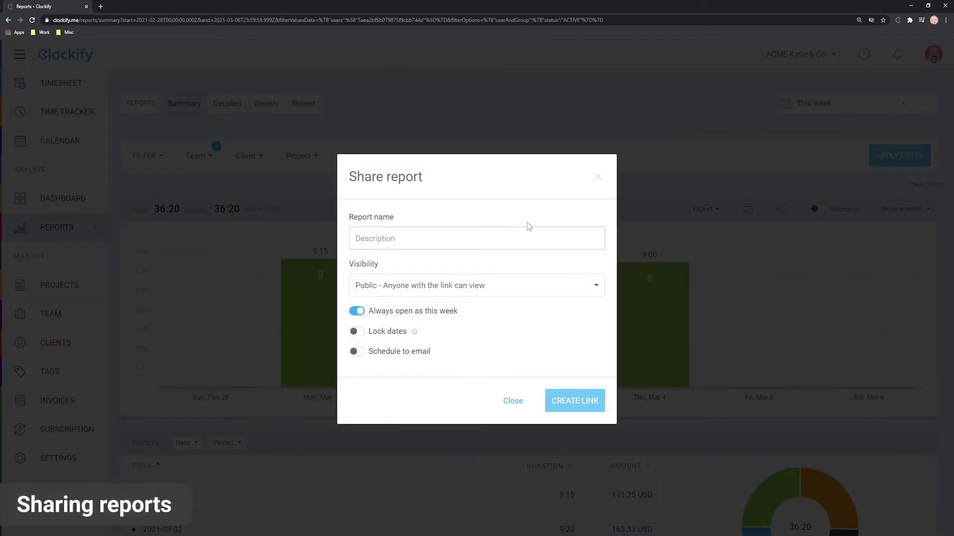
type("John")
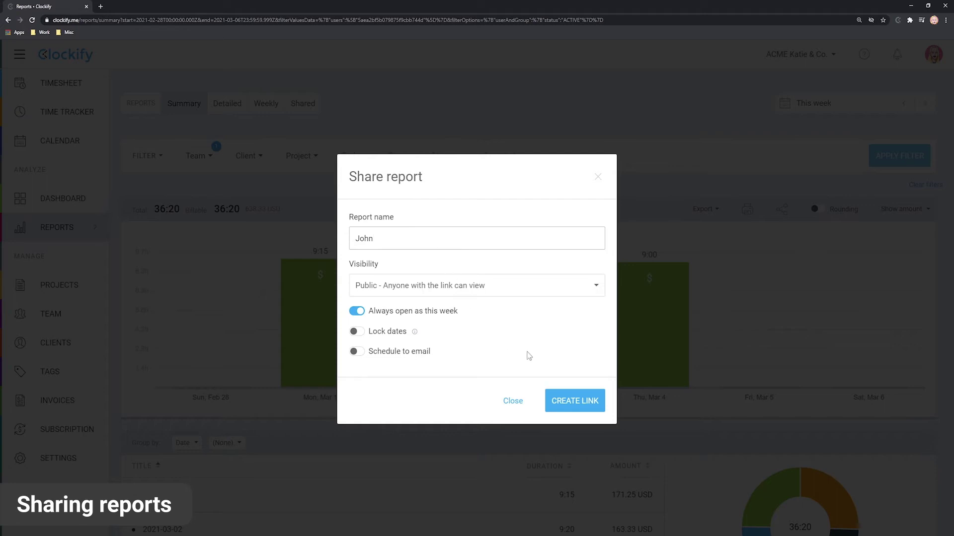
left_click(574, 400)
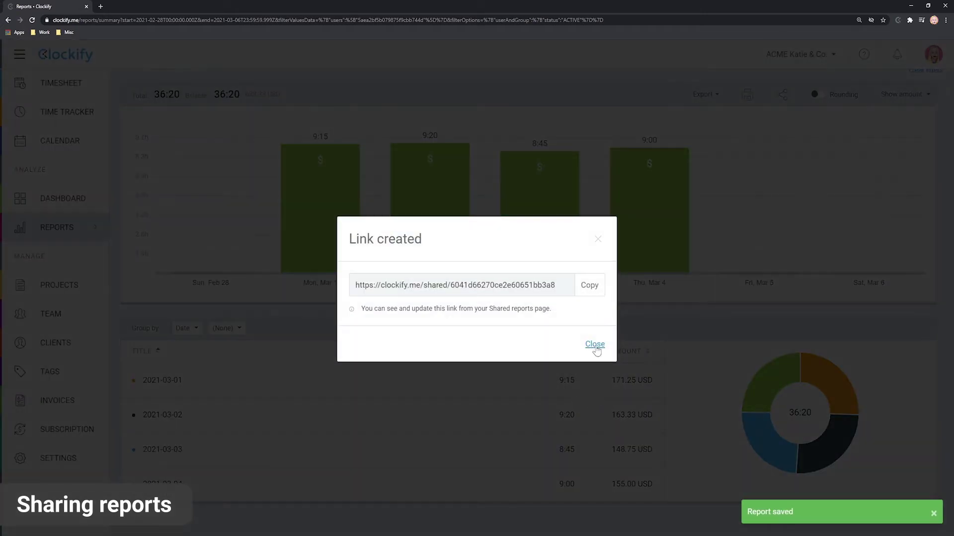
left_click(594, 343)
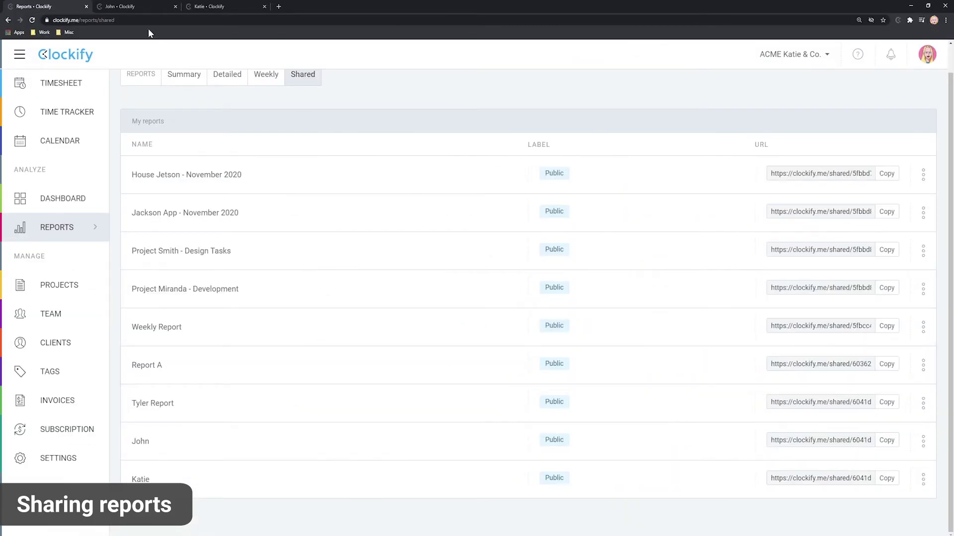
left_click(136, 7)
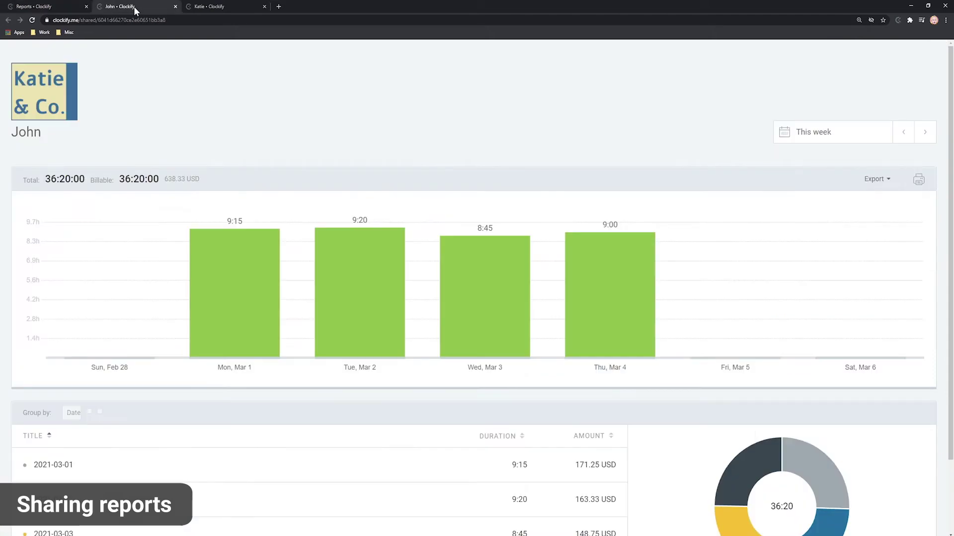
left_click(219, 7)
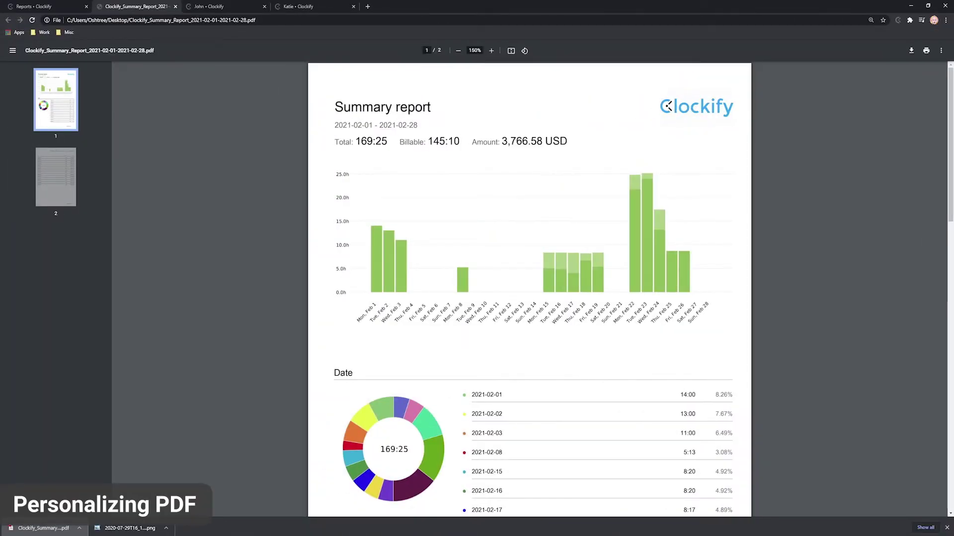
Upload the Katie & Co. image as the workspace logo and check it on the shared report.
left_click(54, 5)
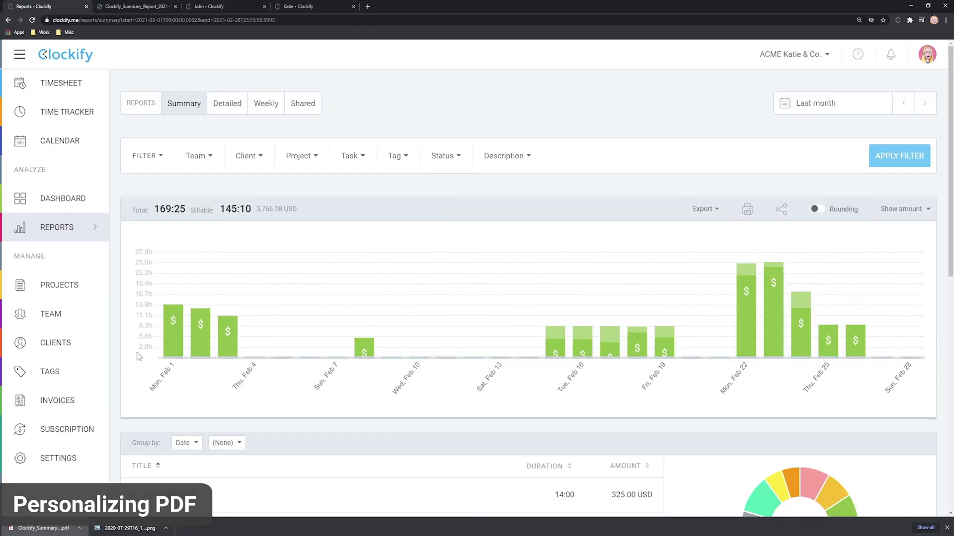
left_click(30, 458)
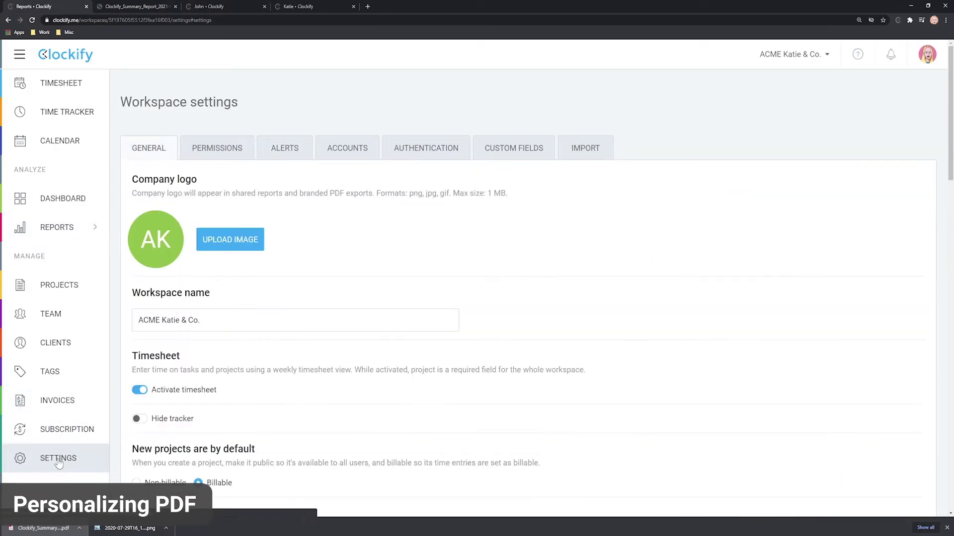
left_click(229, 240)
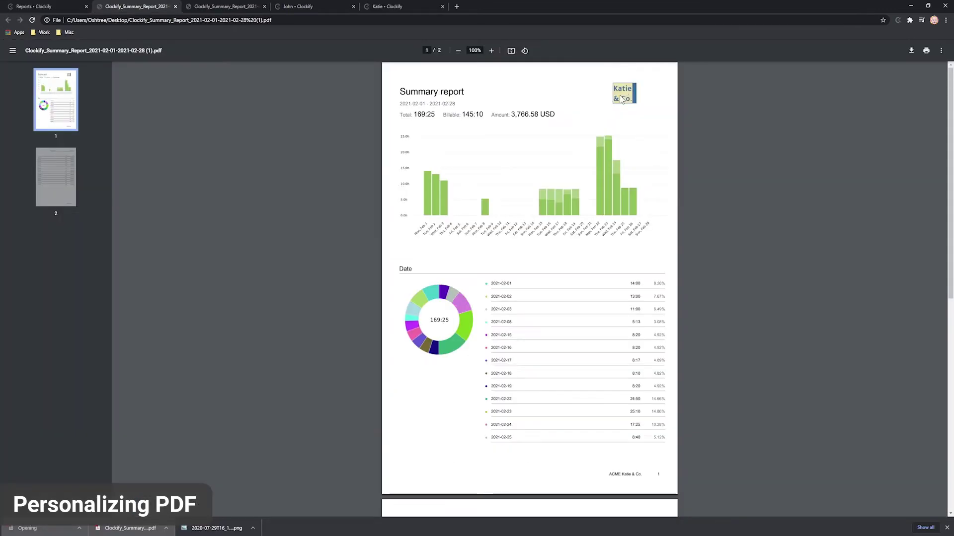
scroll(750, 266, "down", 5)
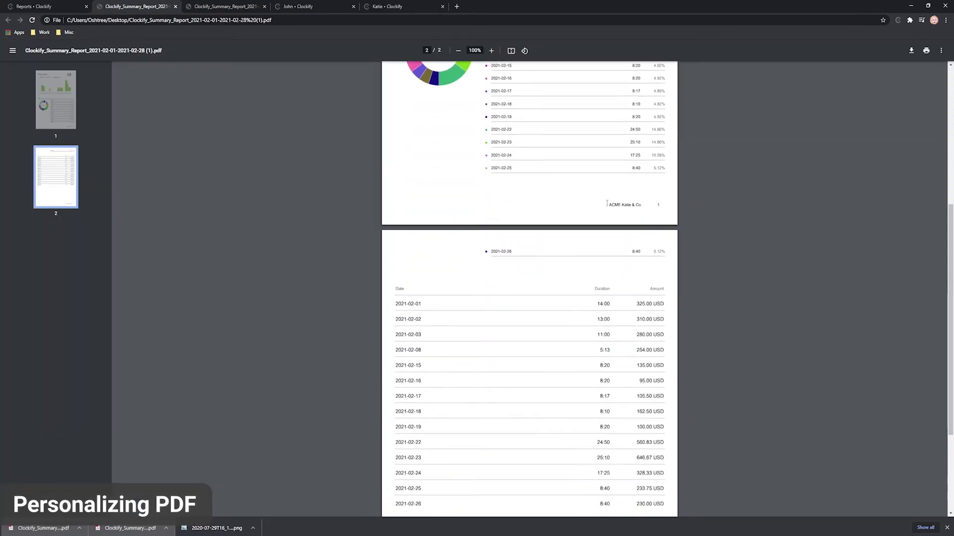
scroll(633, 209, "down", 3)
scroll(609, 254, "up", 8)
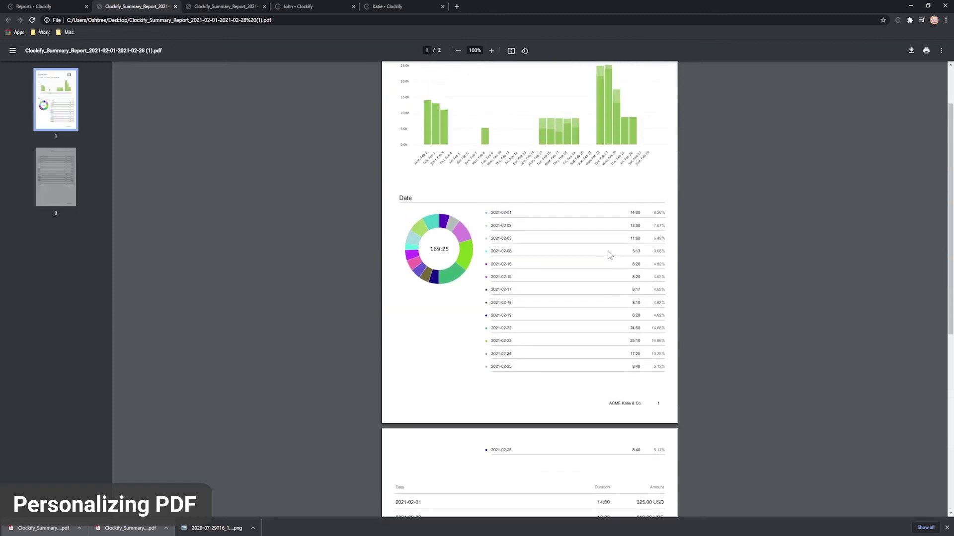
left_click(303, 10)
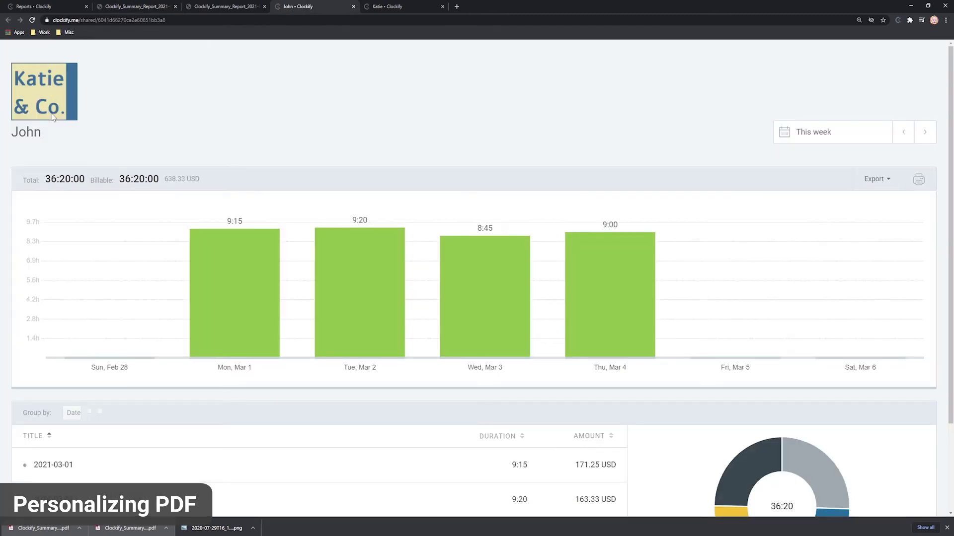
Try the Enter expenses and Enter mileage fields on the first Time Tracker entry.
left_click(392, 7)
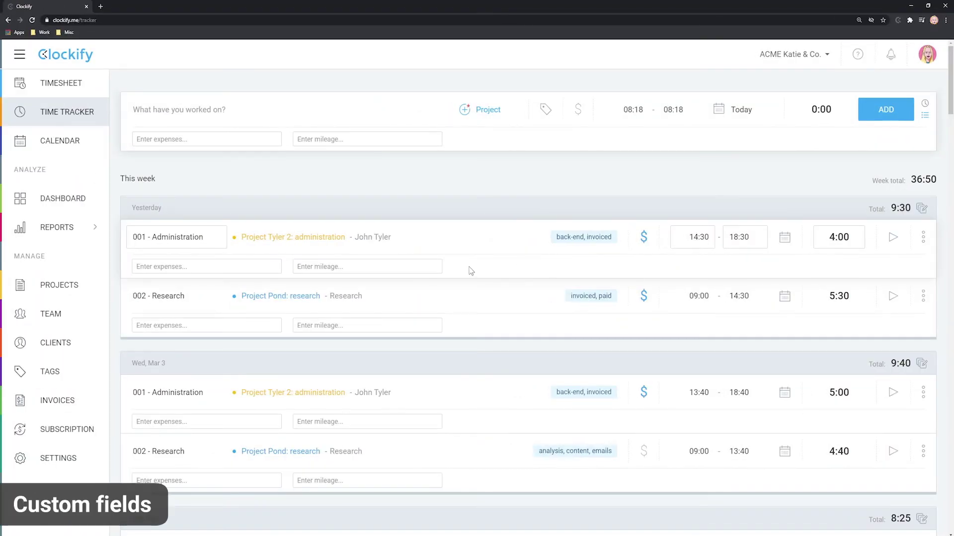
left_click(181, 271)
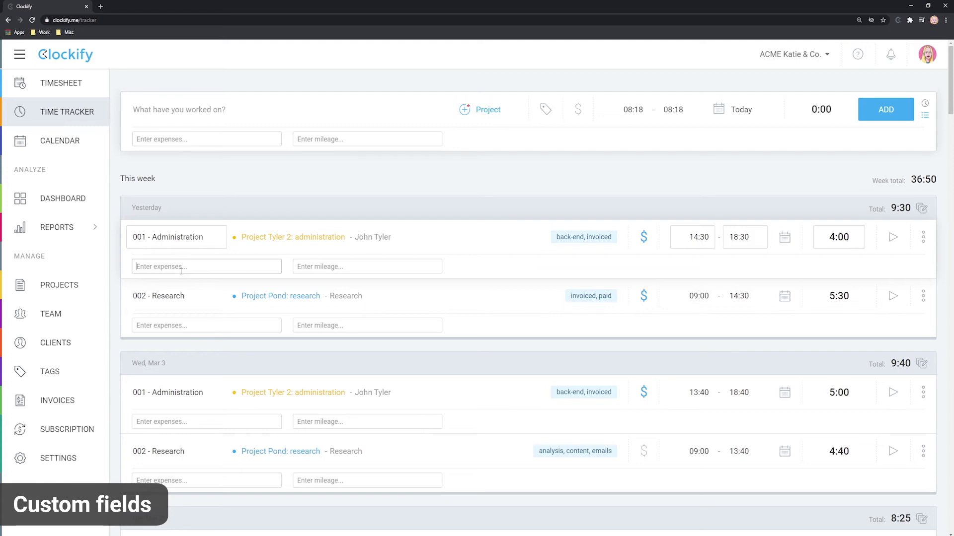
left_click(350, 271)
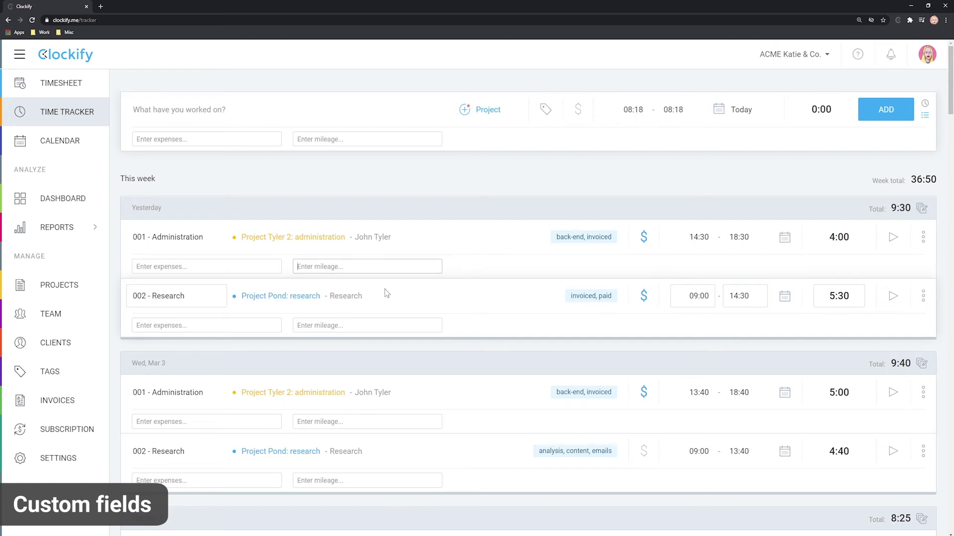
Add a Text-type custom field named 'Project ID' in the workspace's Custom Fields settings.
left_click(79, 457)
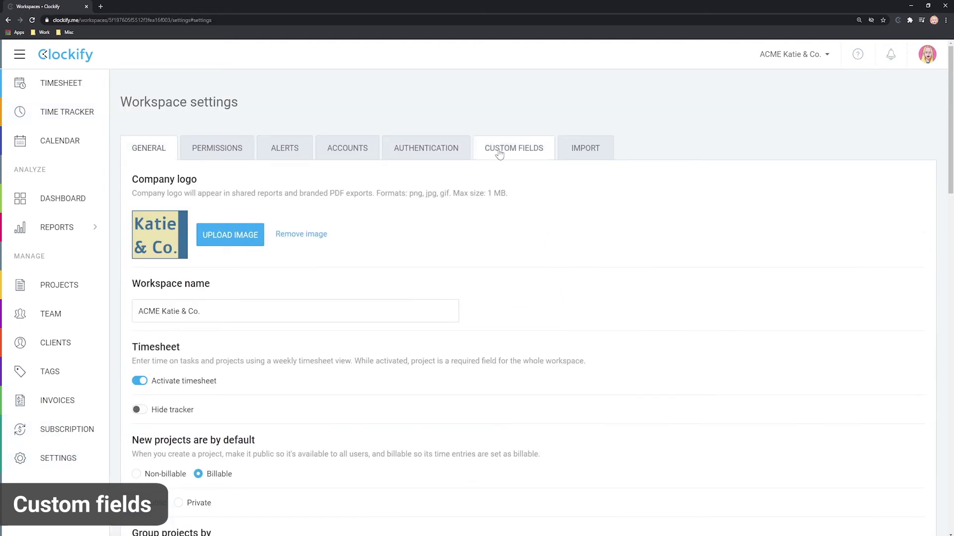
left_click(497, 153)
left_click(208, 238)
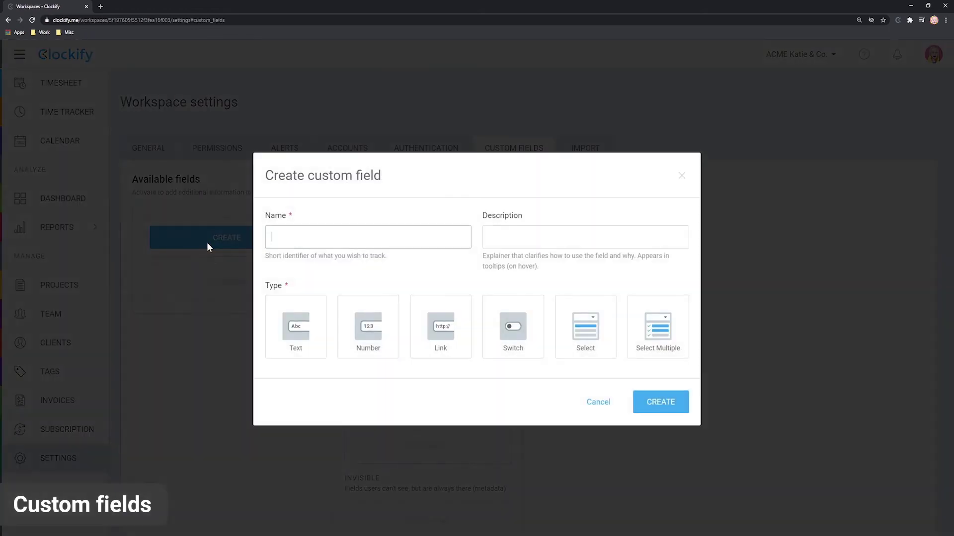
type("Project ID")
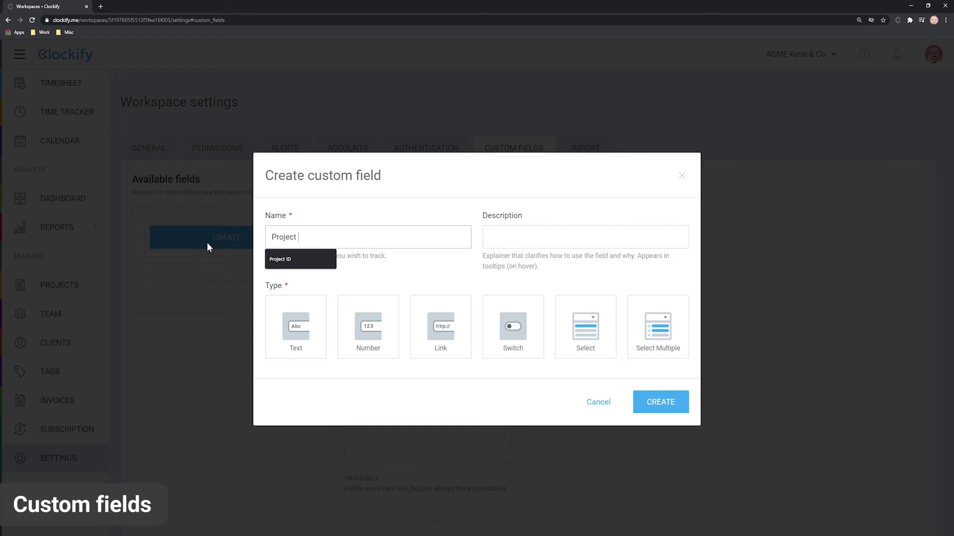
left_click(295, 326)
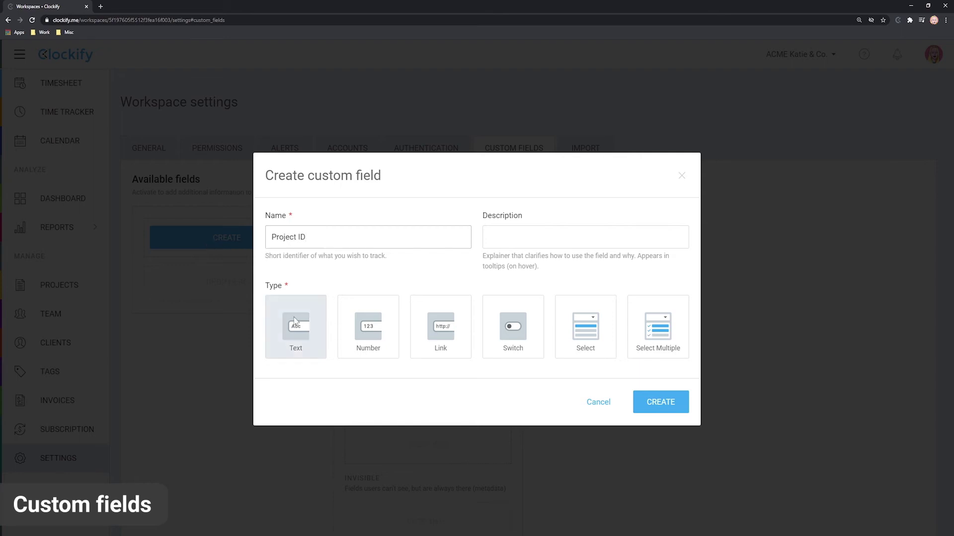
left_click(661, 485)
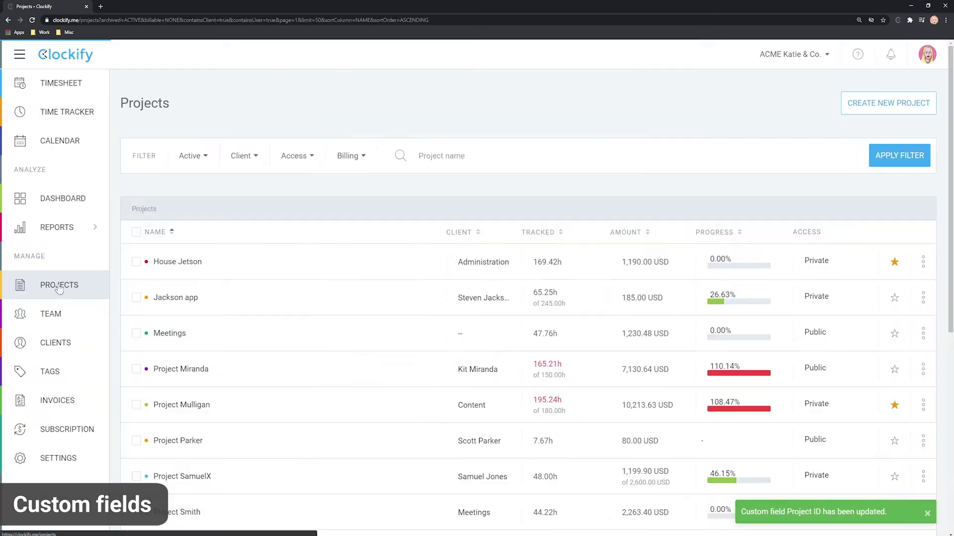
In House Jetson's project settings, make Project ID visible with the value 003.
left_click(187, 262)
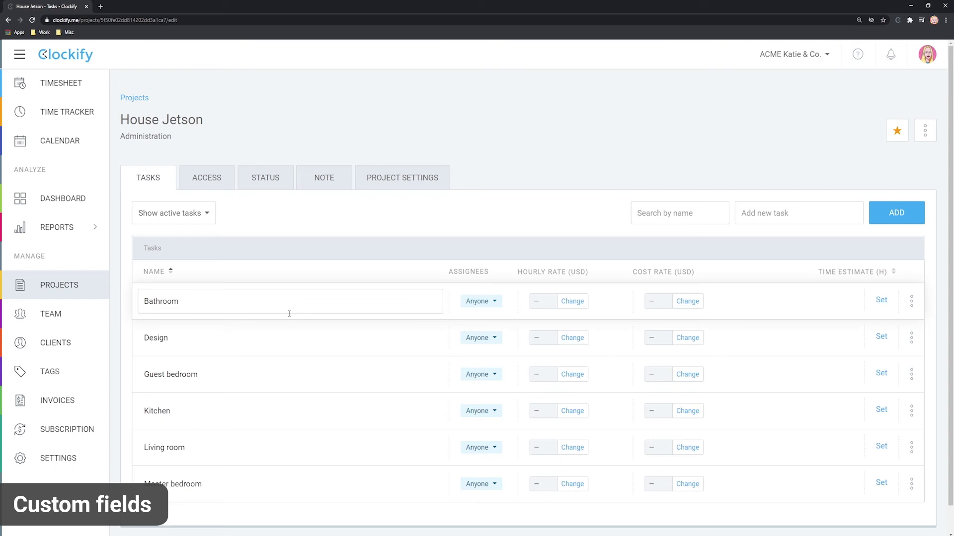
left_click(403, 178)
scroll(379, 343, "down", 6)
scroll(379, 343, "down", 4)
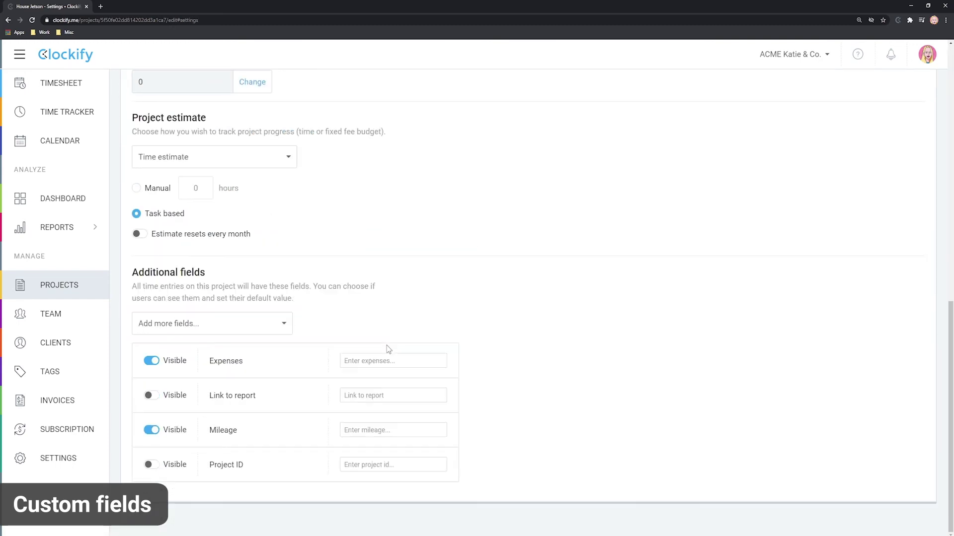
left_click(149, 465)
left_click(377, 466)
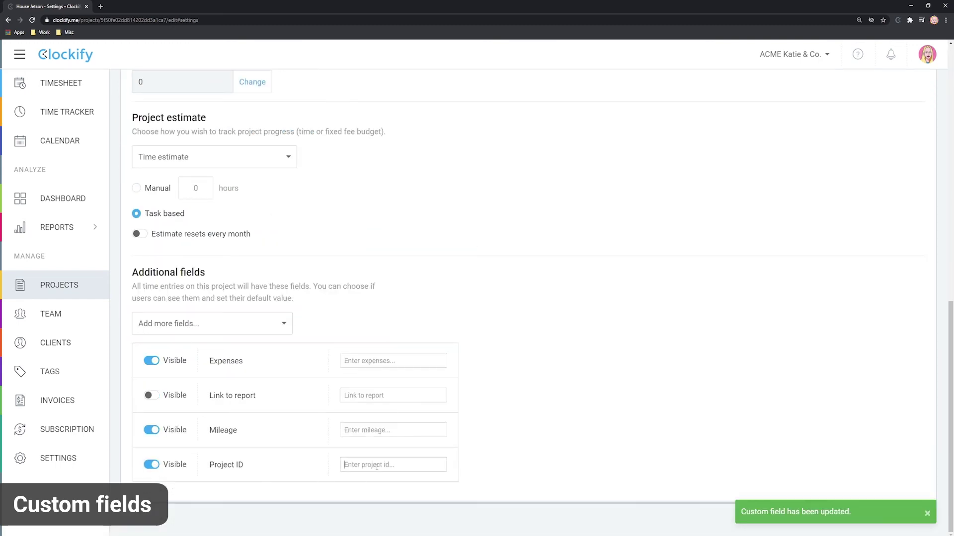
type("003")
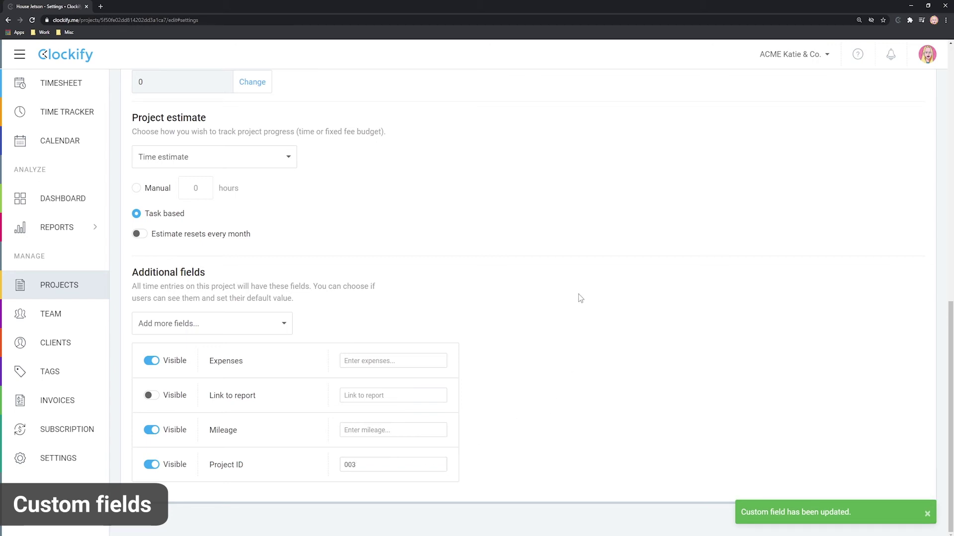
Assign House Jetson to a new time entry and turn off its Mileage field visibility.
left_click(96, 119)
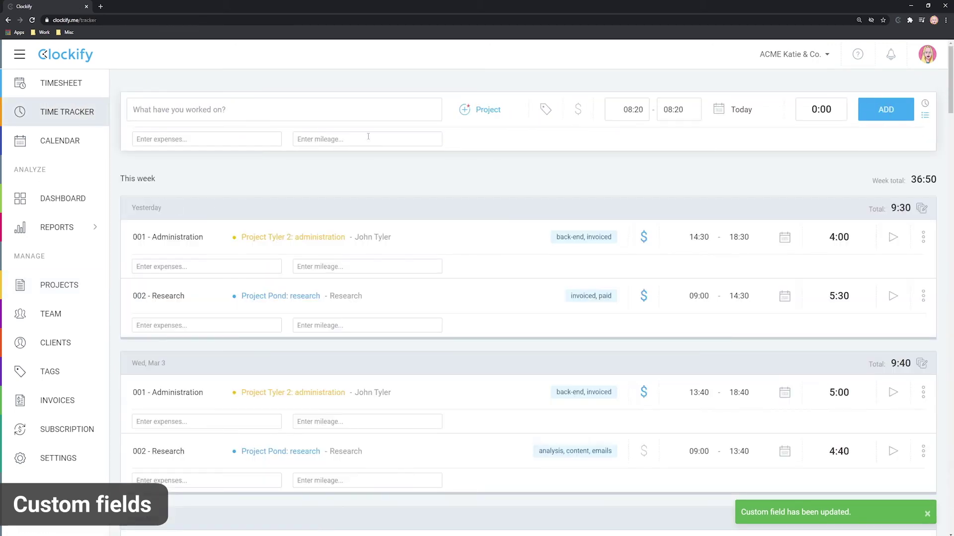
left_click(485, 110)
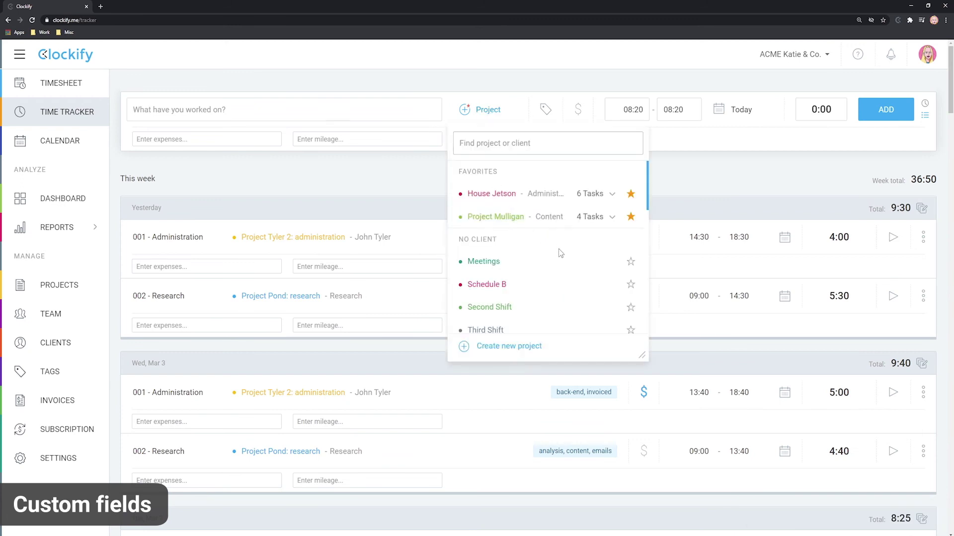
left_click(503, 195)
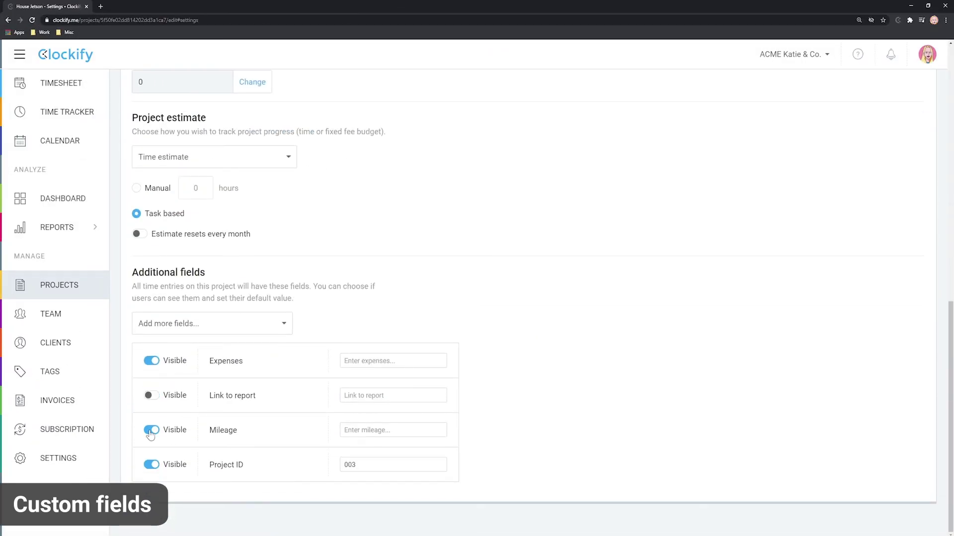
left_click(151, 431)
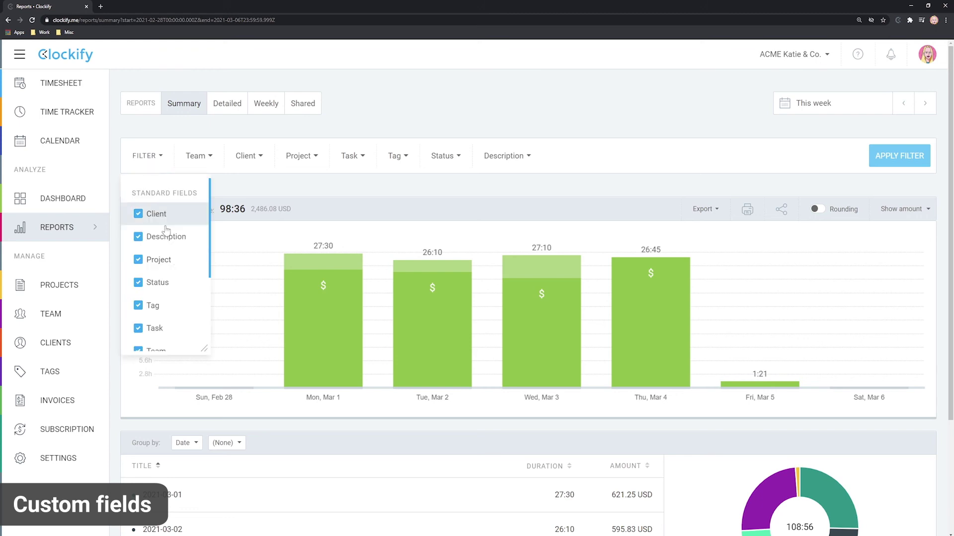
Add the Project ID custom field as a report filter and apply it with 003.
scroll(154, 274, "down", 3)
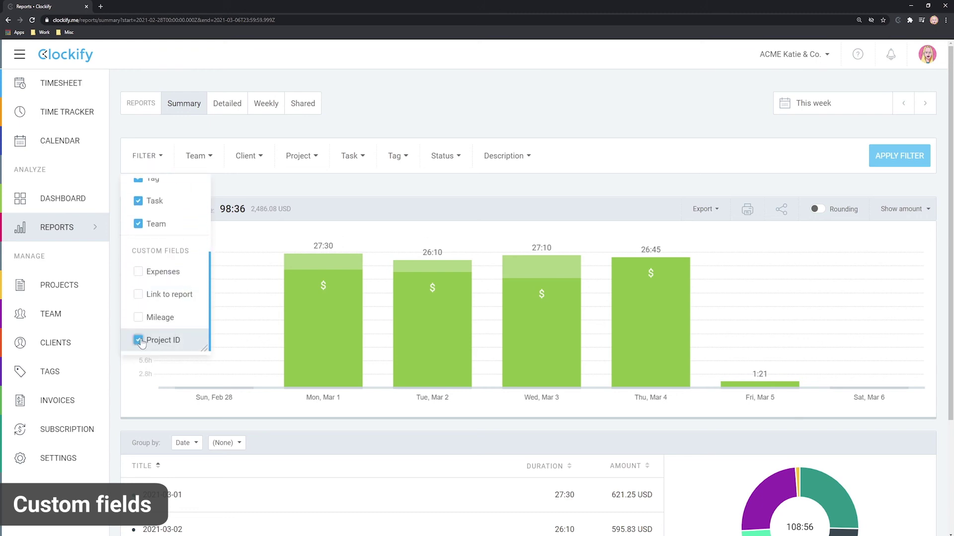
left_click(597, 166)
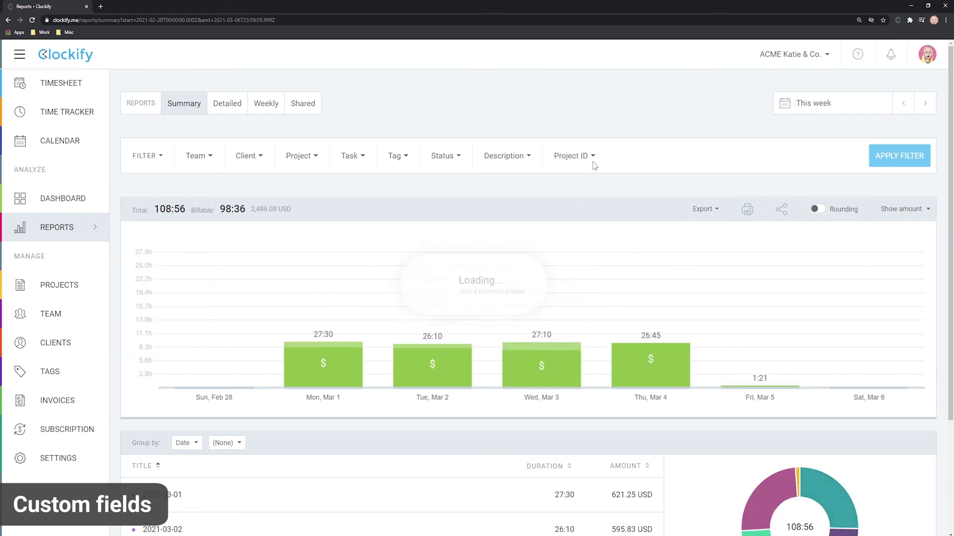
left_click(579, 158)
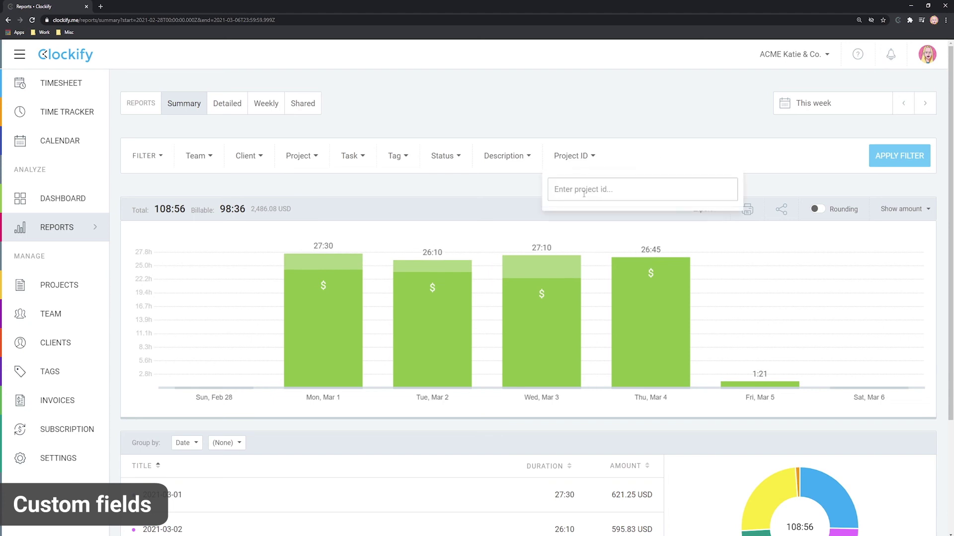
type("003")
left_click(899, 156)
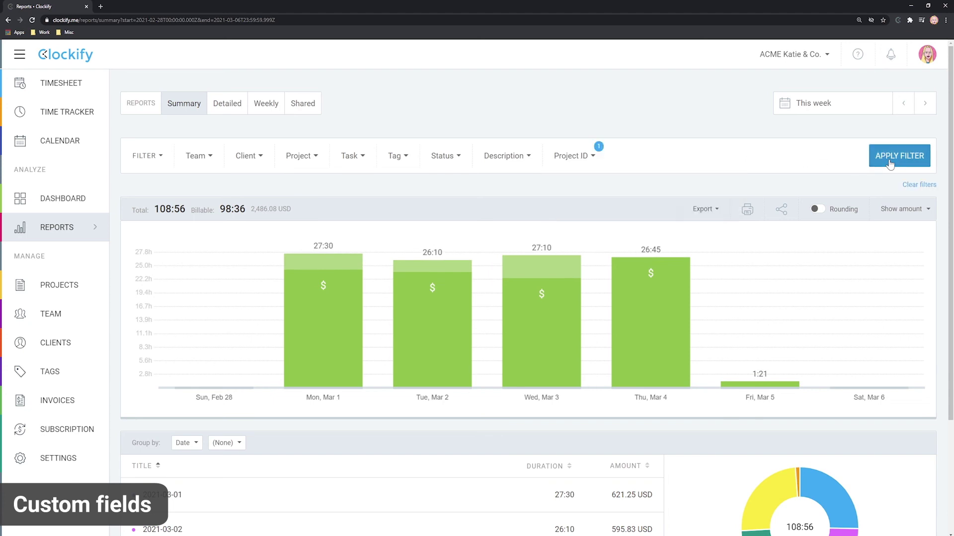
mouse_move(766, 352)
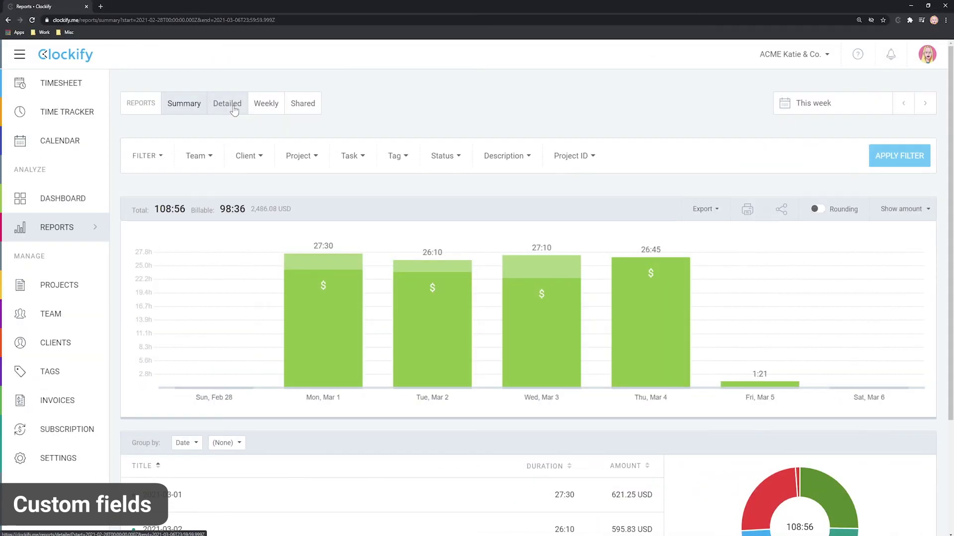
Switch to the Detailed report and save it as an Excel file.
left_click(234, 110)
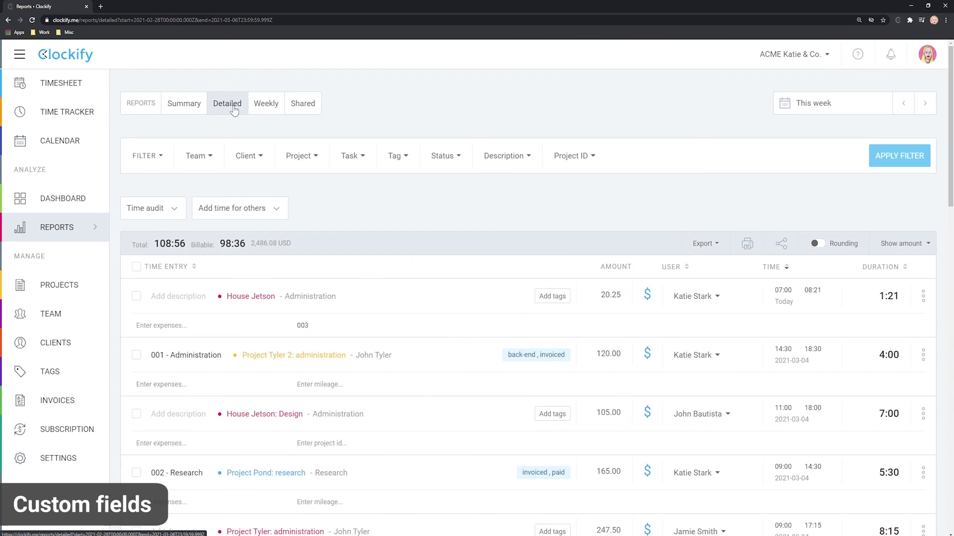
left_click(709, 245)
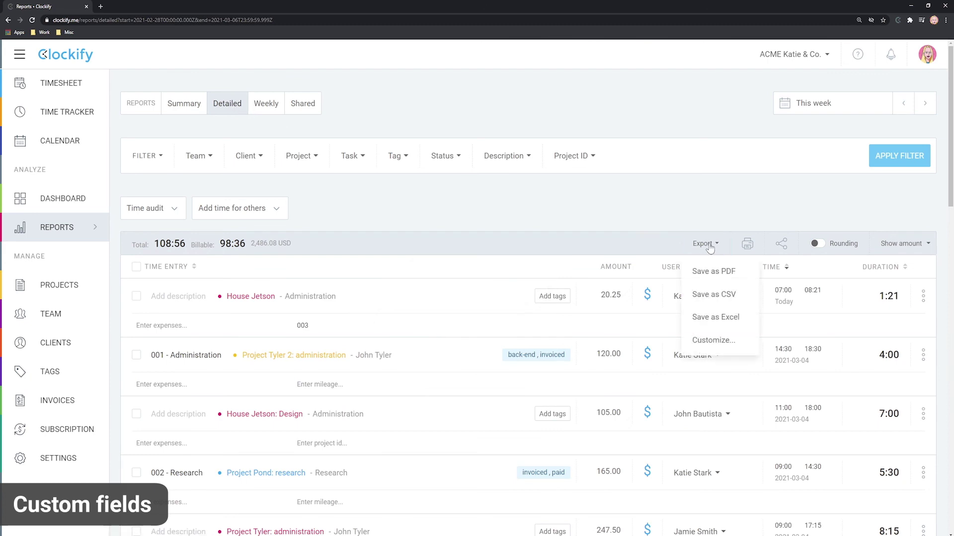
left_click(716, 317)
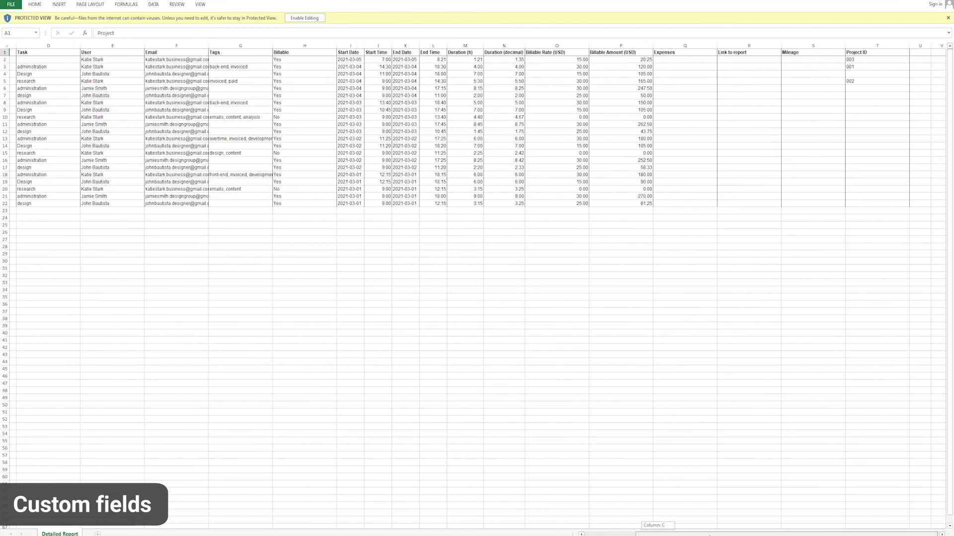
Scroll across the exported spreadsheet to view the Project ID column.
scroll(857, 204, "right", 1)
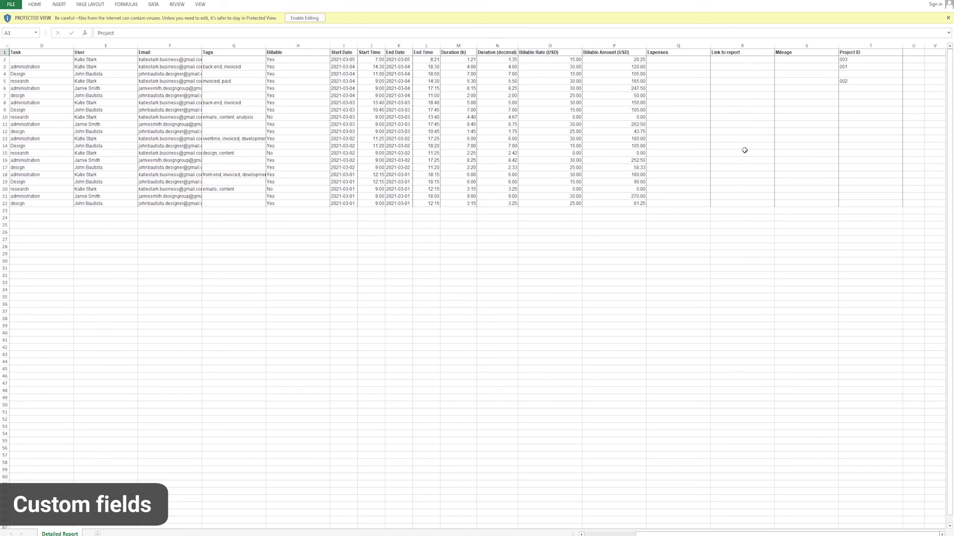
left_click_drag(760, 534, 711, 534)
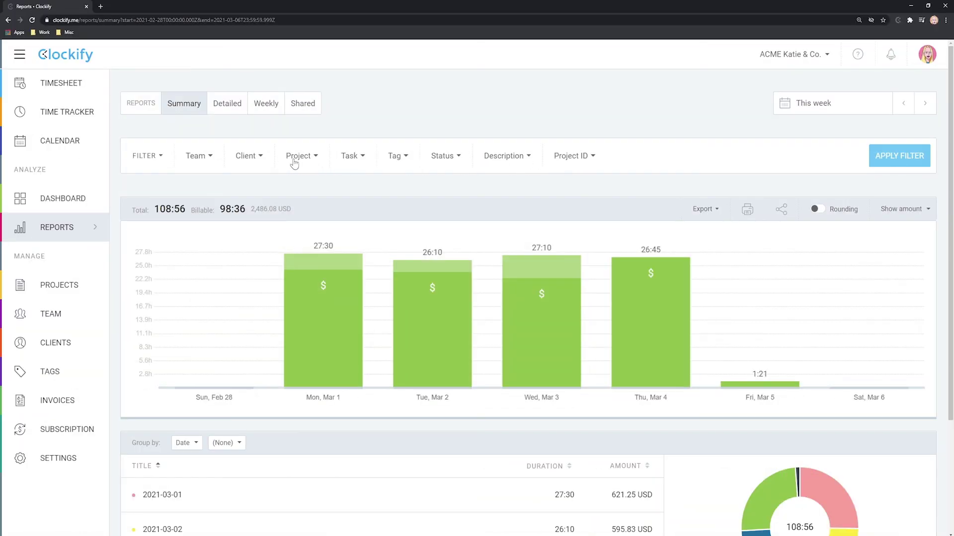
Move from the Detailed report to the Weekly report.
left_click(229, 106)
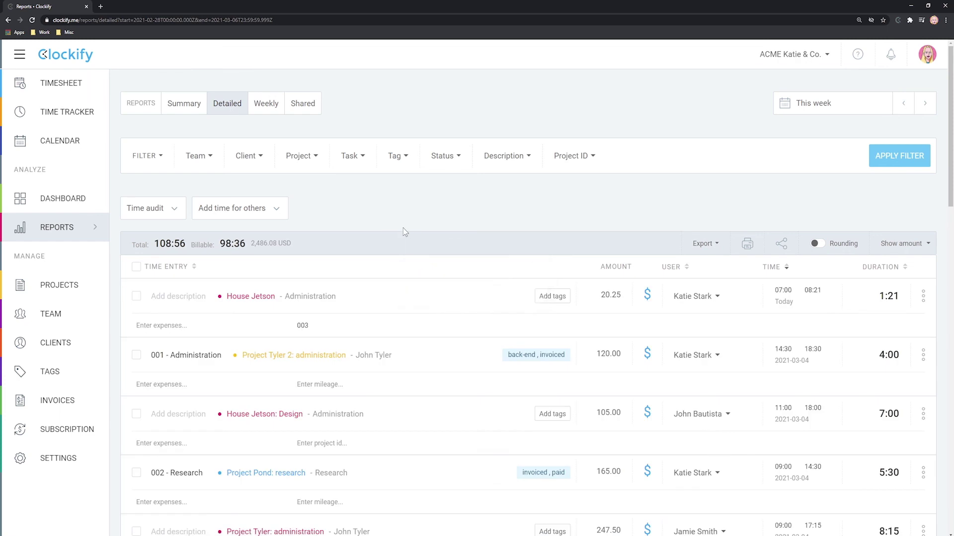
left_click(265, 106)
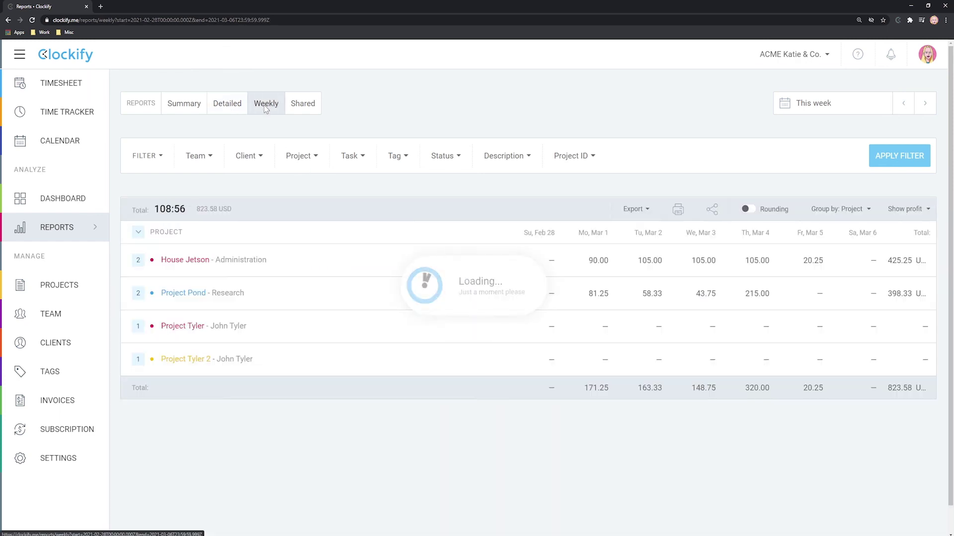